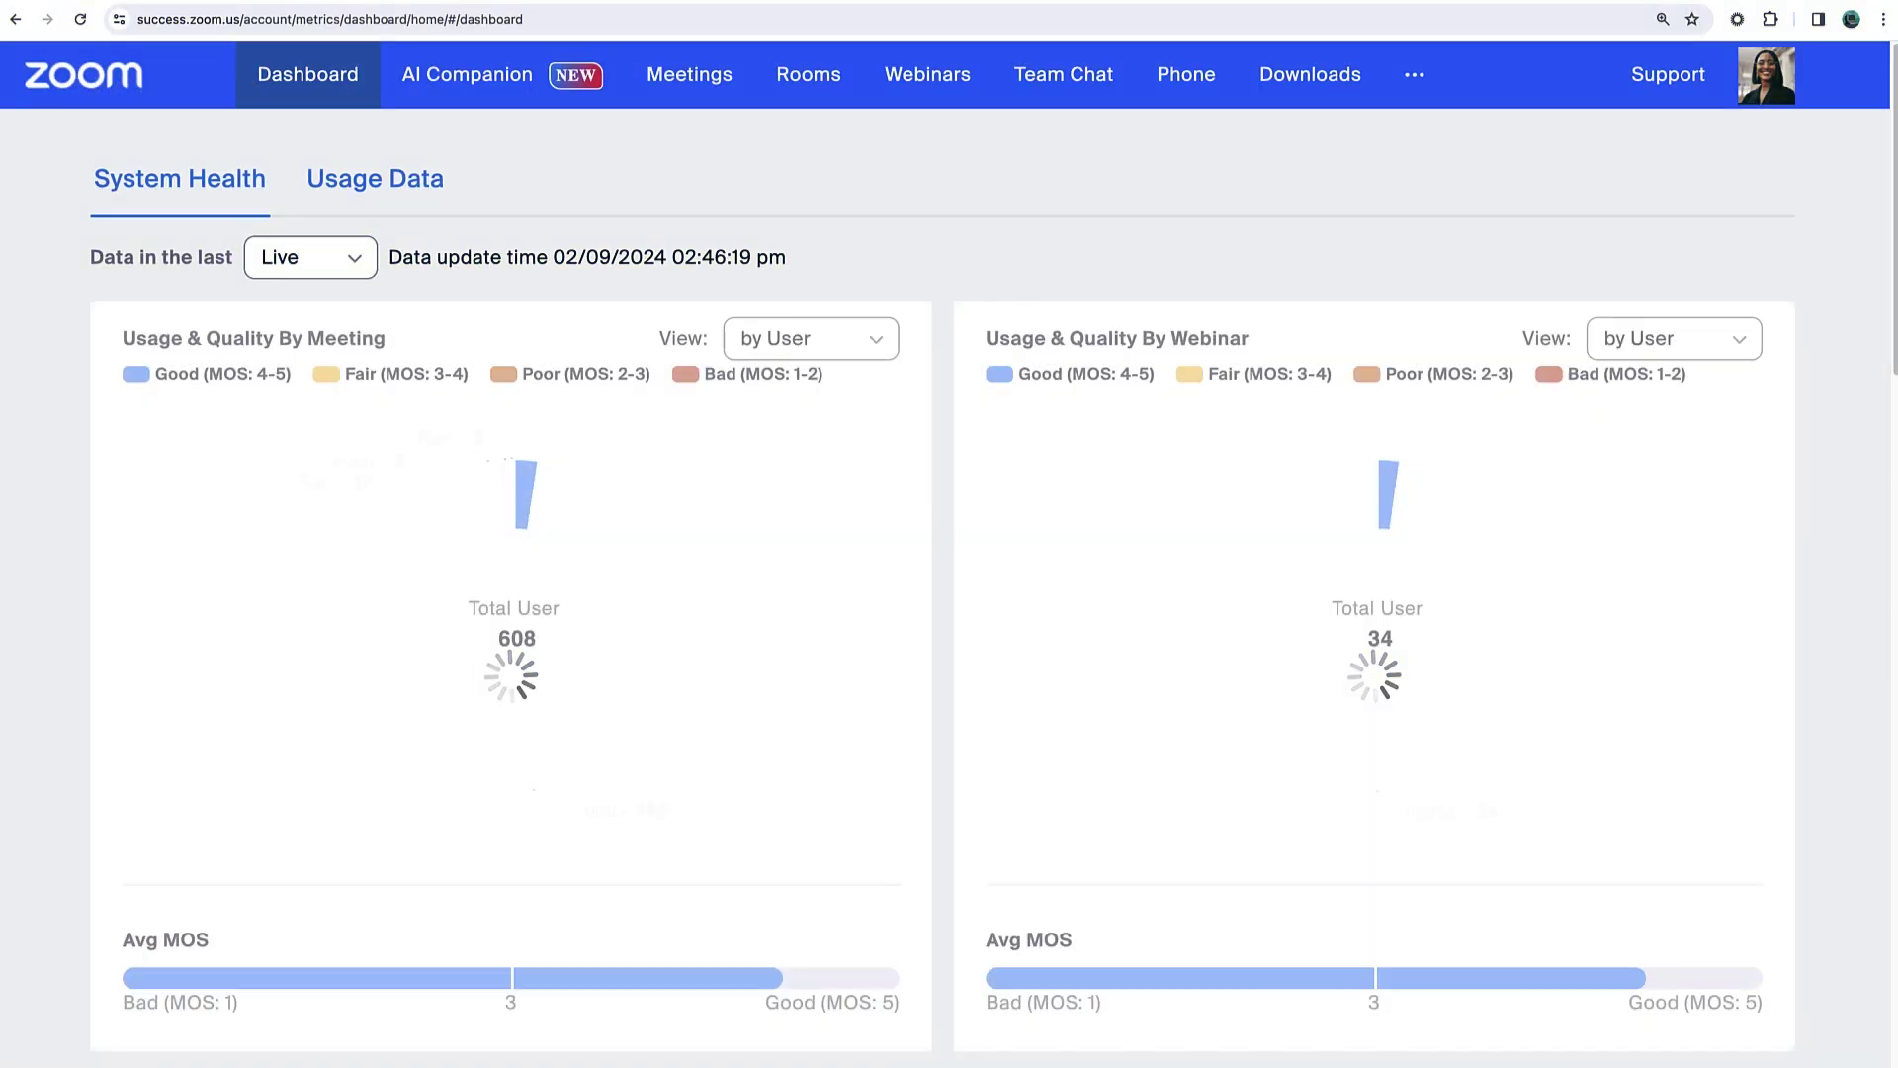
Locate Dashboard under ADMIN in the profile page's left sidebar.
{"action": "mouse_move", "coordinate": [414, 608]}
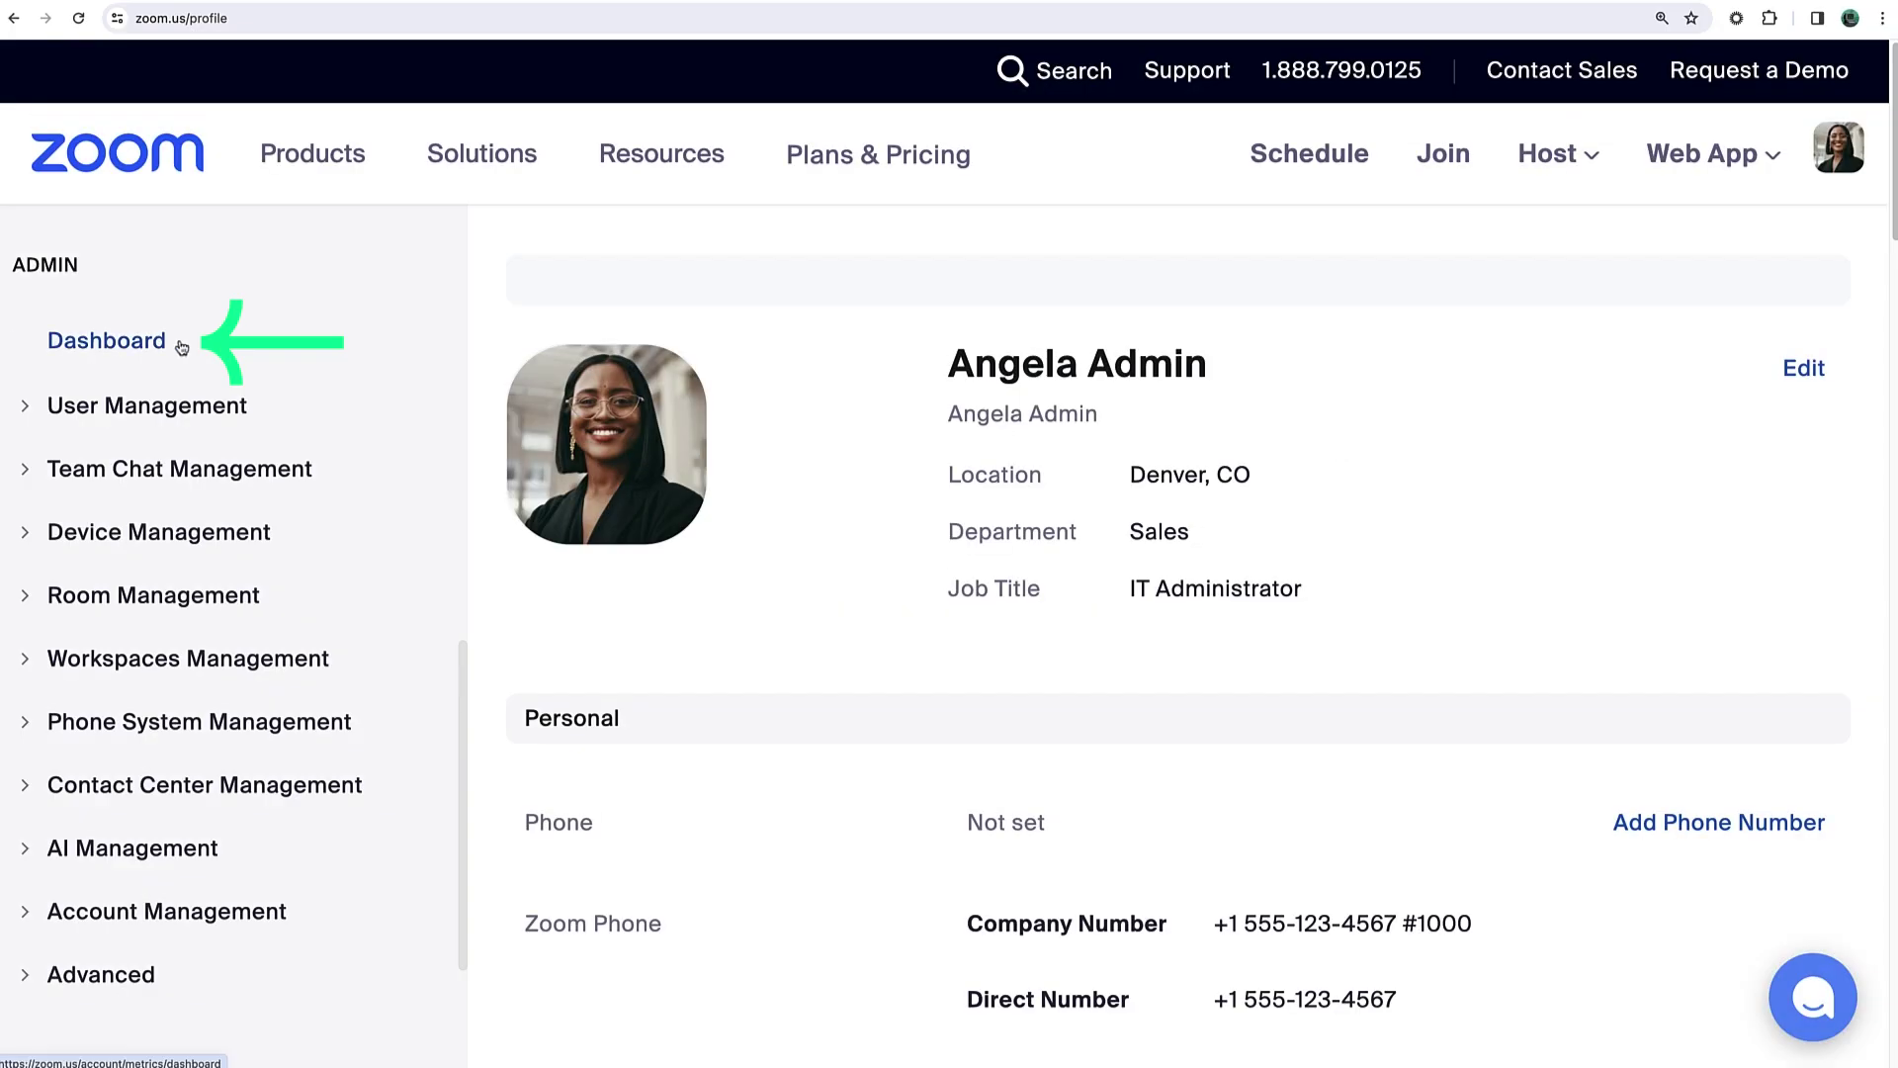
Open the admin Dashboard and read the Meeting donut: 1136 Good, 18 Fair, 7 Poor, 1 Bad.
{"action": "left_click", "coordinate": [181, 346]}
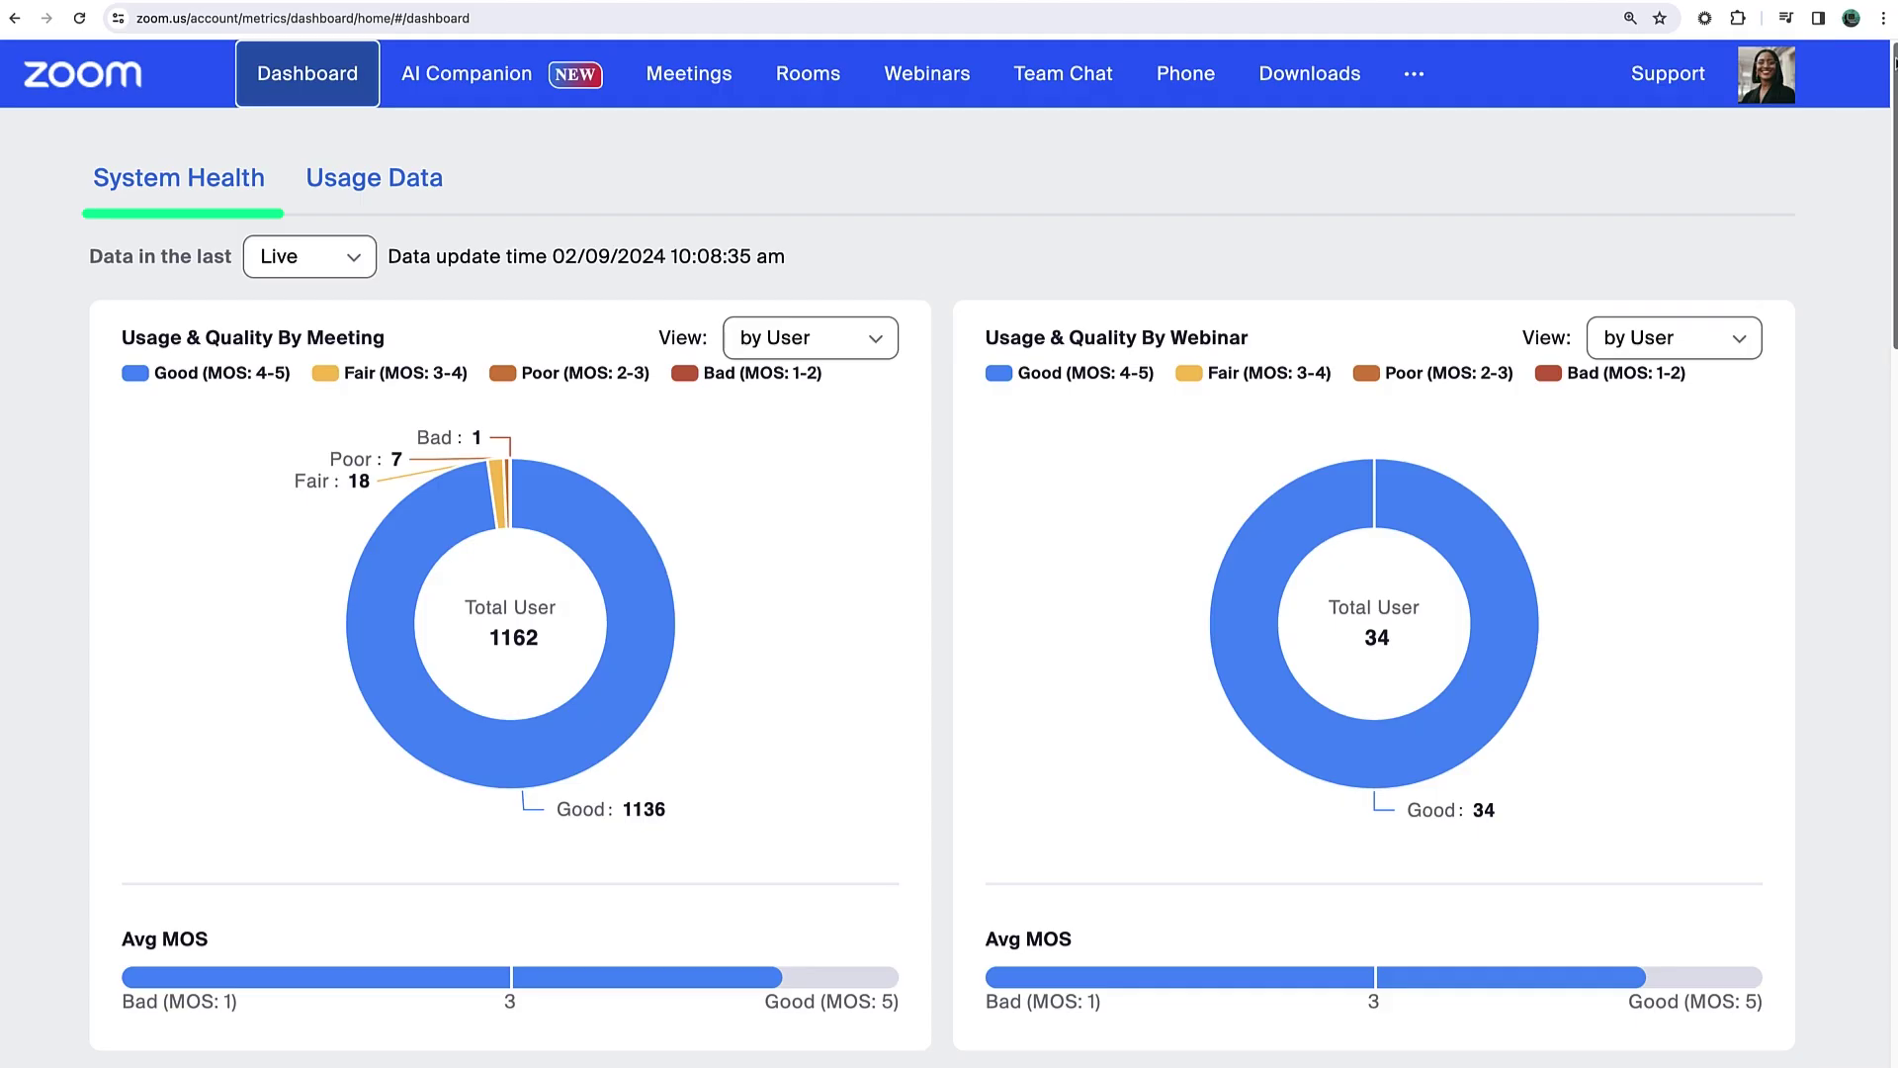
{"action": "left_click_drag", "start_coordinate": [1893, 62], "coordinate": [1895, 292]}
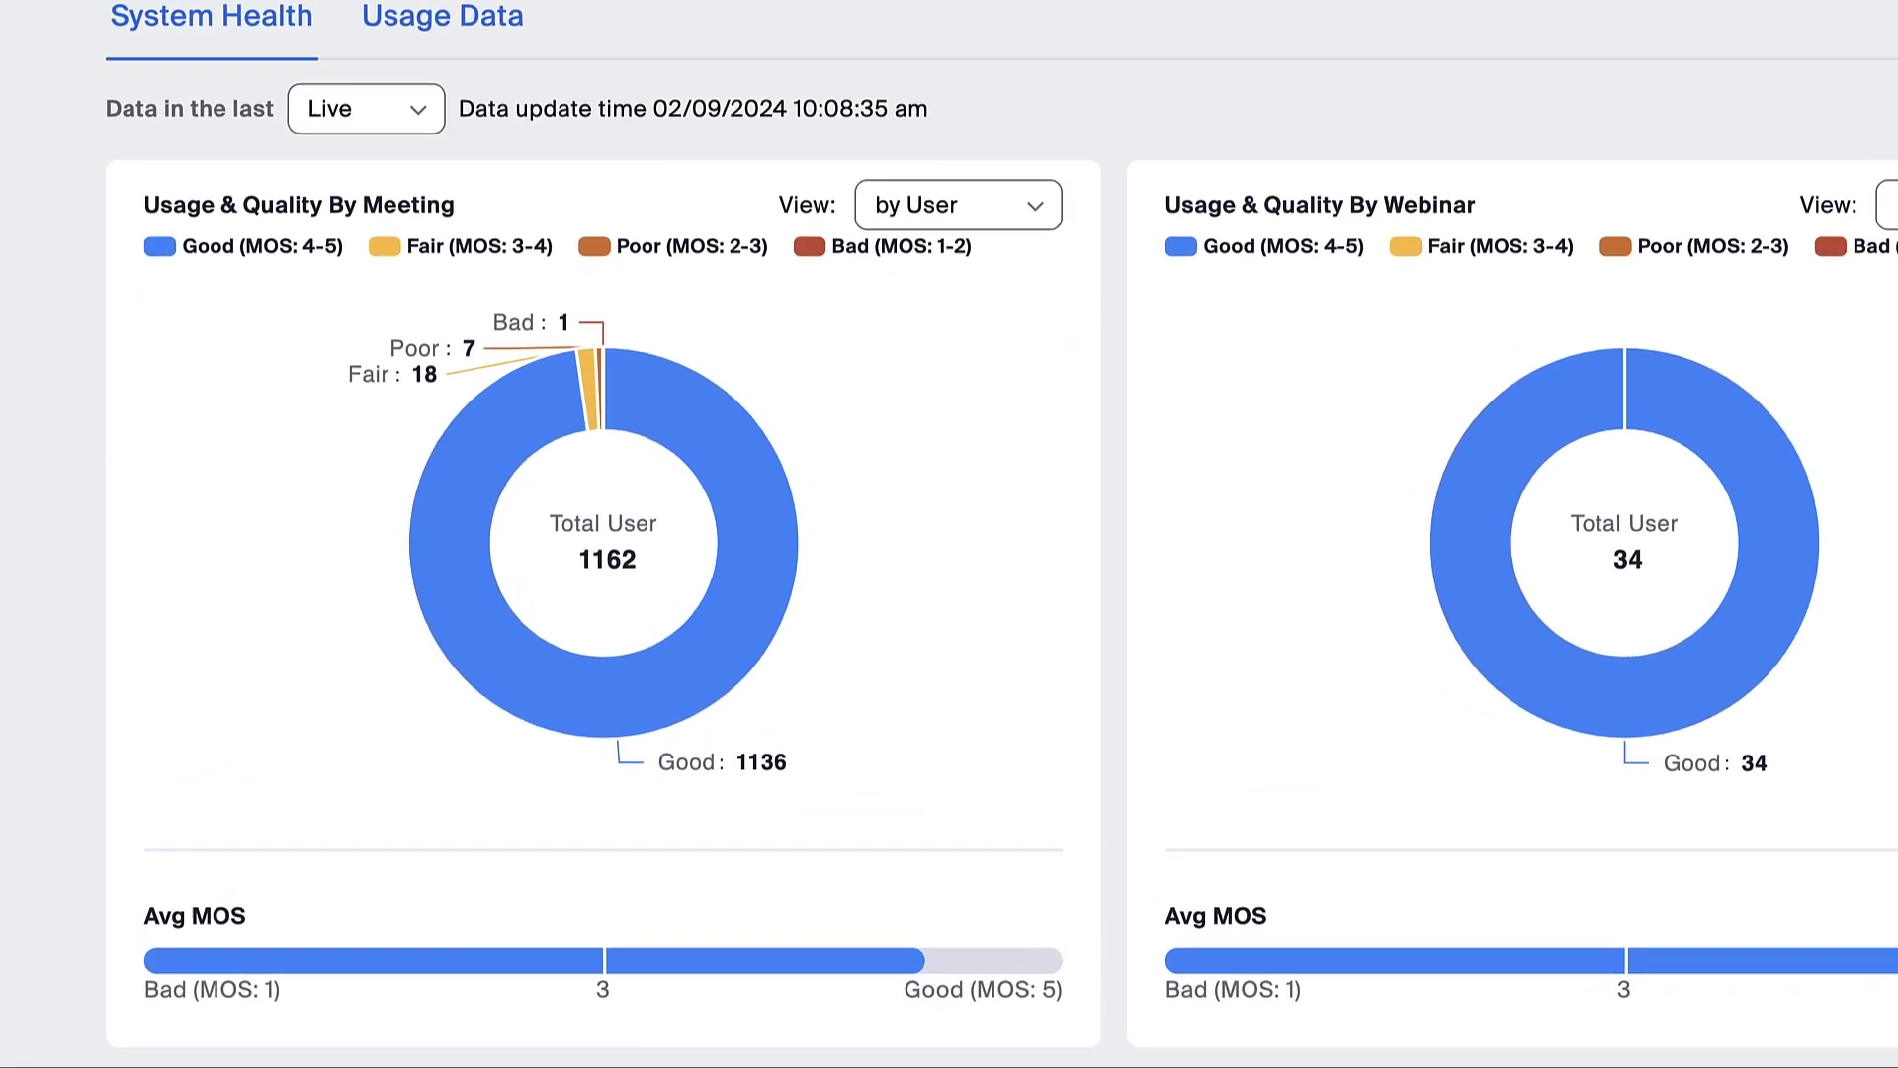
{"action": "mouse_move", "coordinate": [611, 548]}
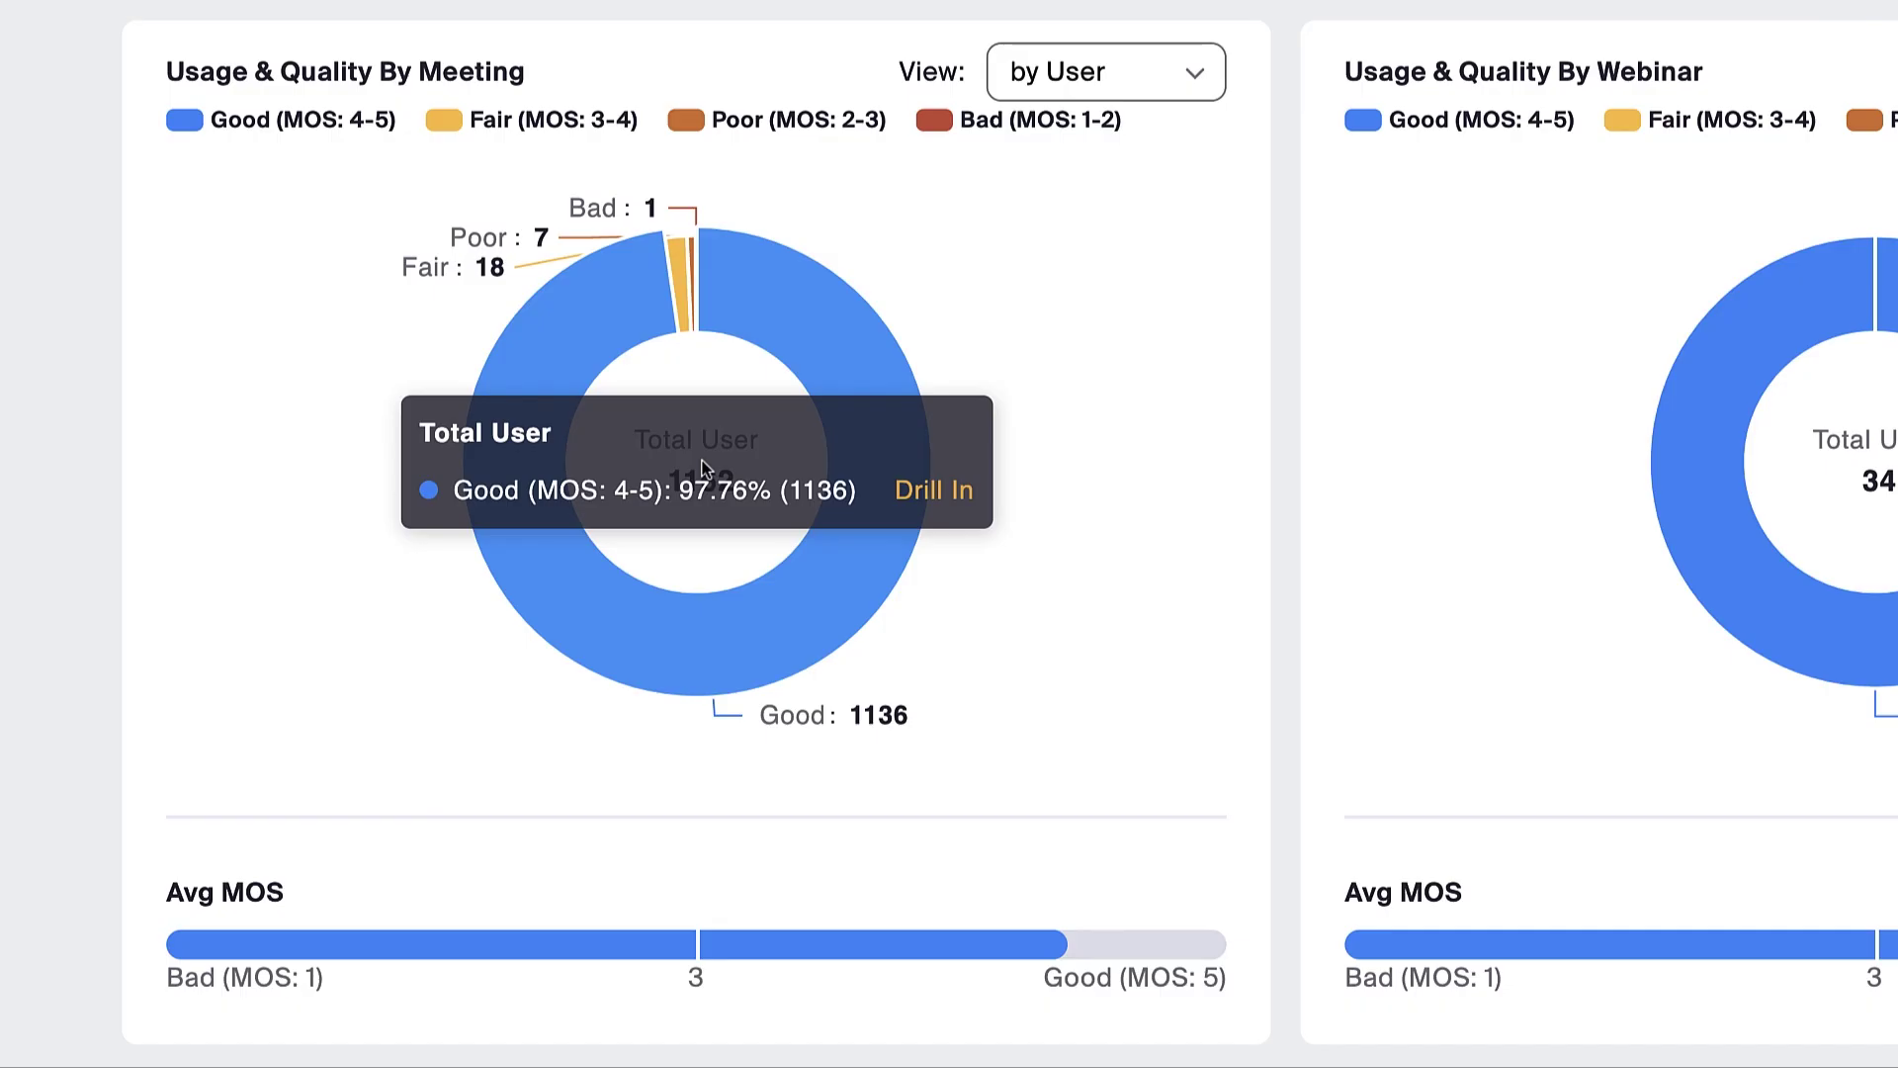
{"action": "mouse_move", "coordinate": [688, 340]}
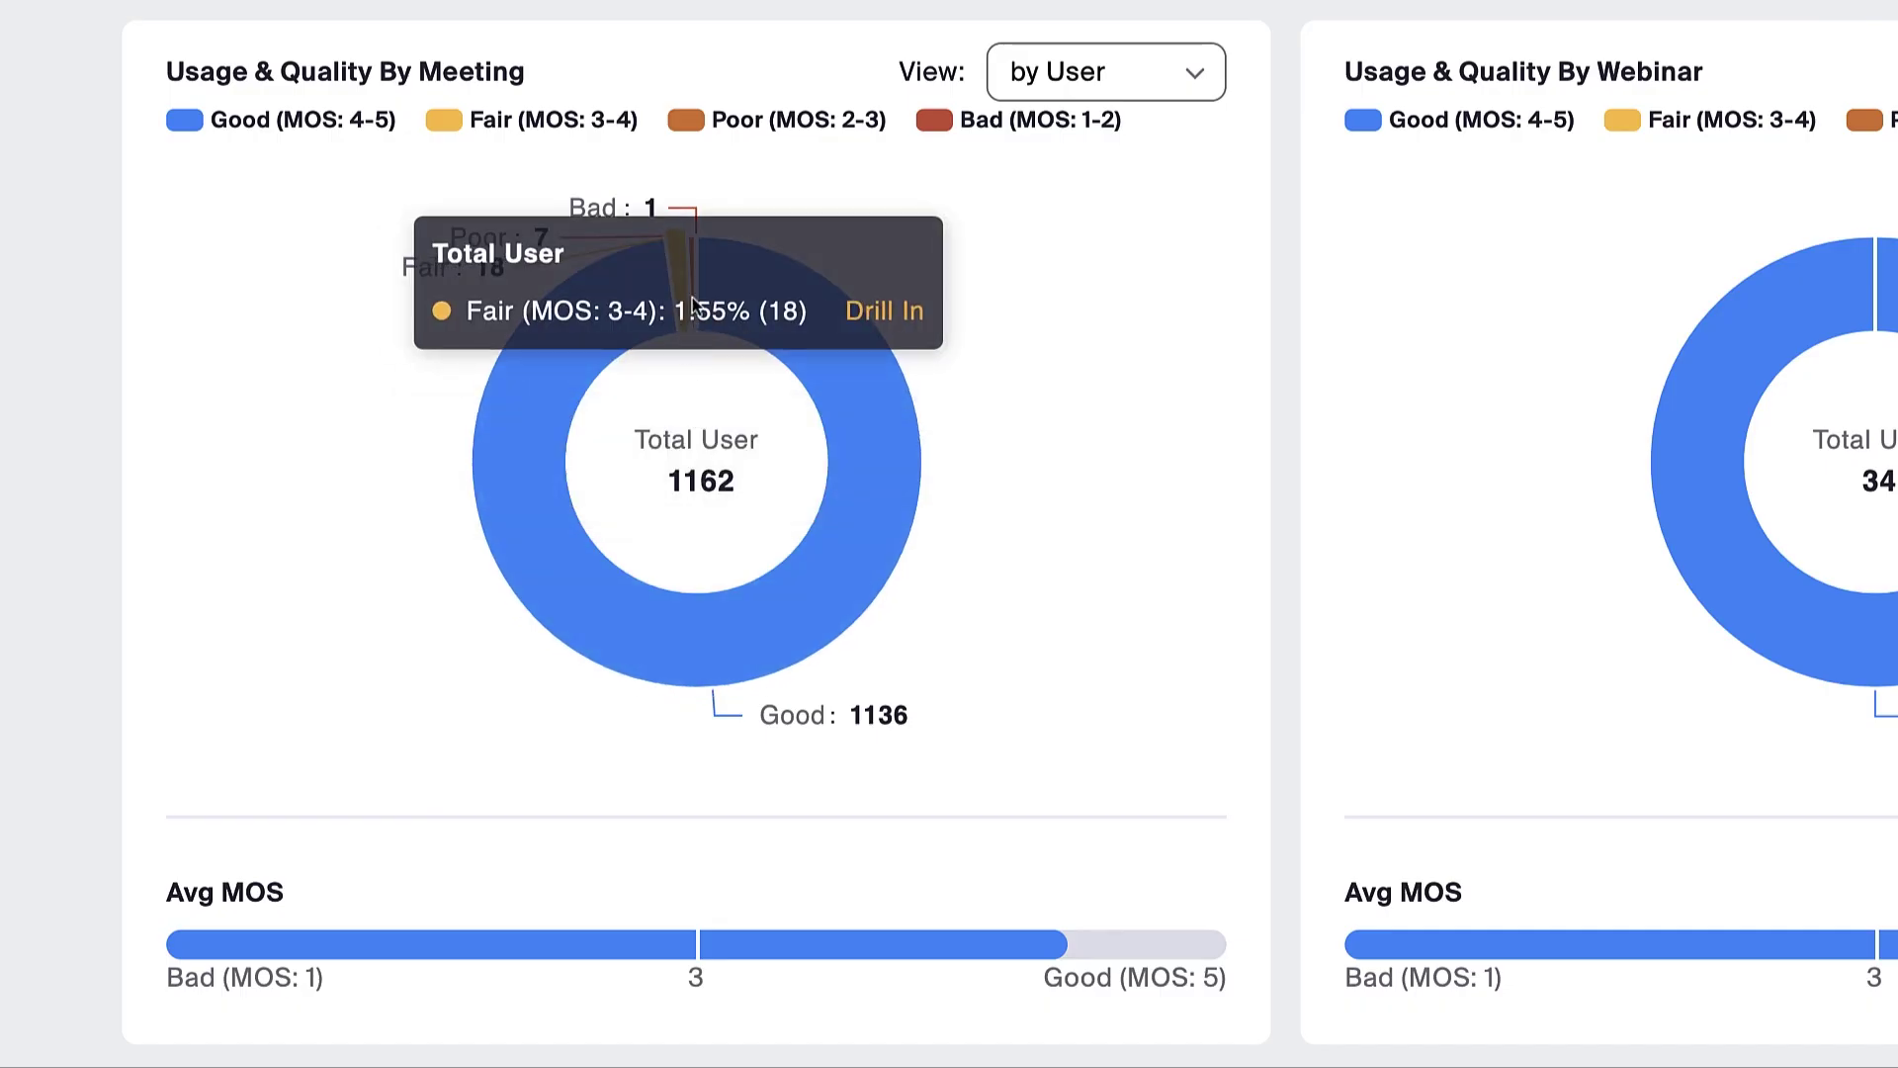
{"action": "mouse_move", "coordinate": [700, 224]}
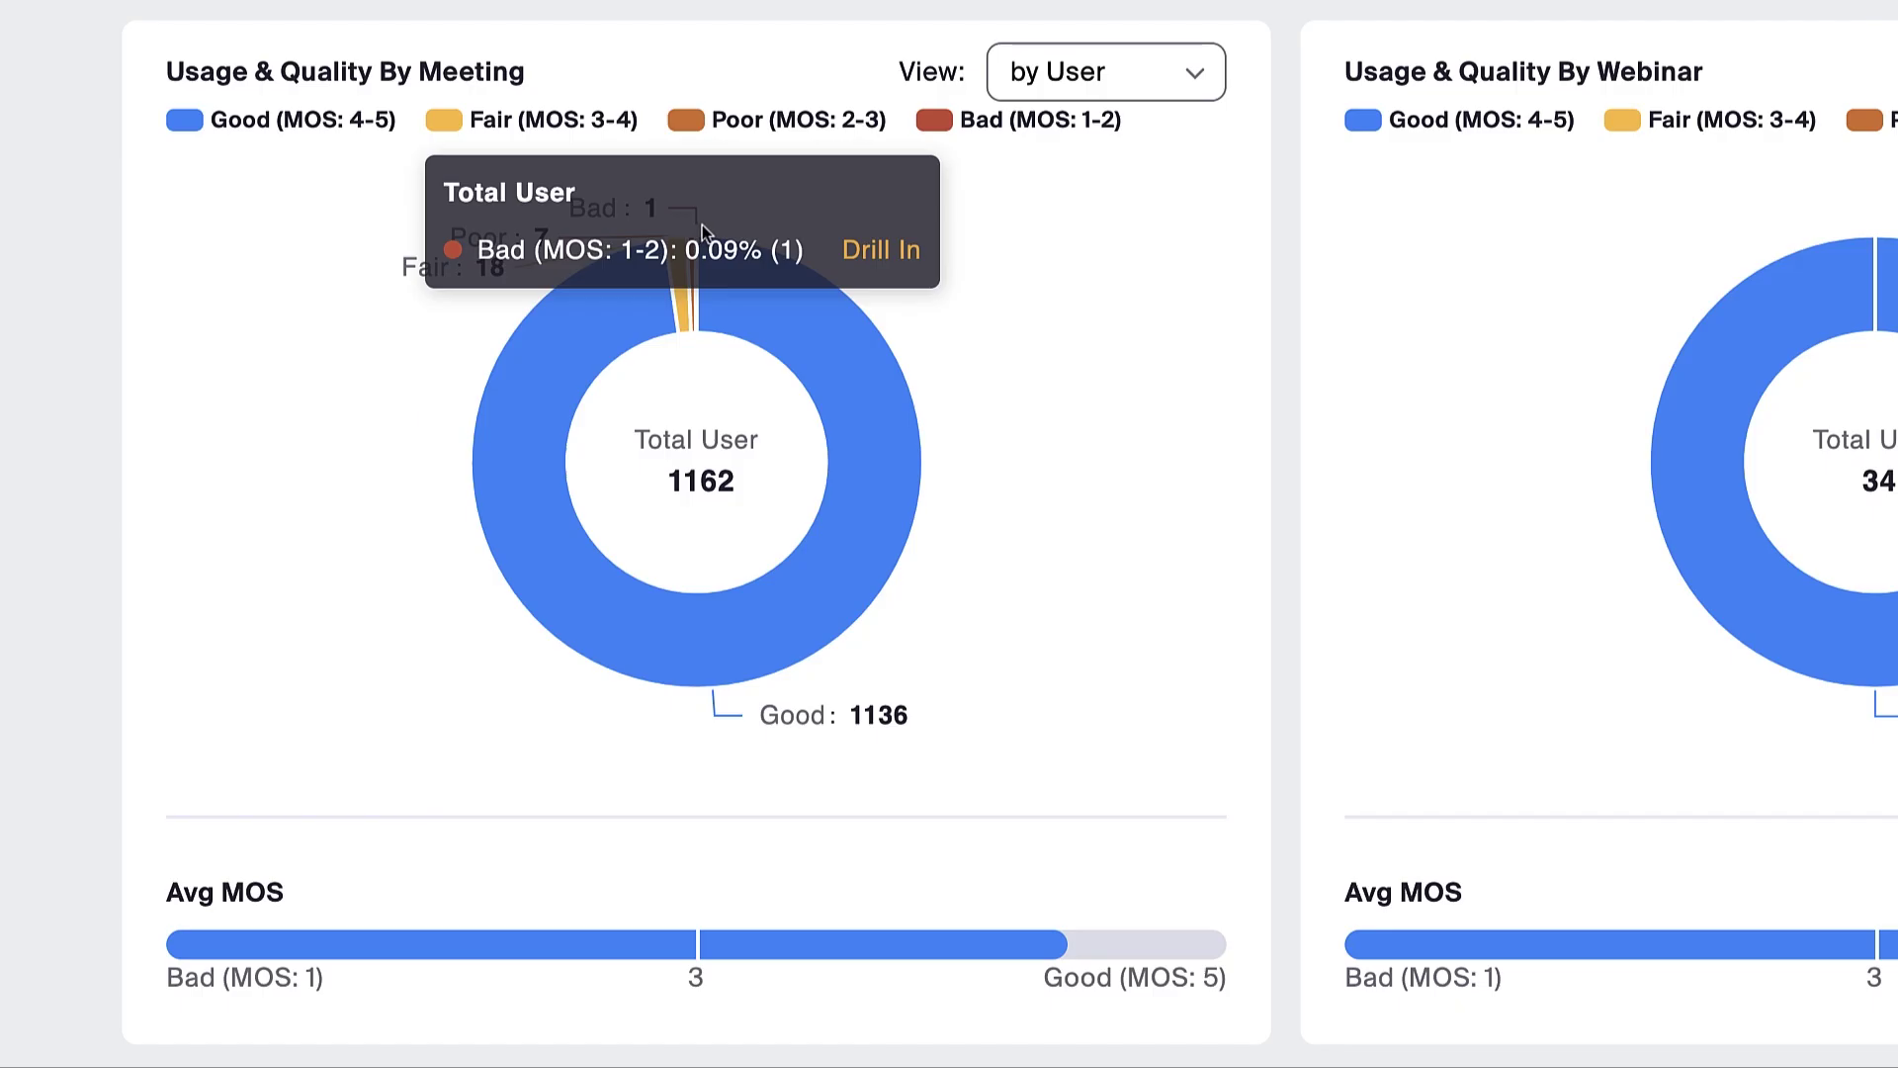
Drill into the Bad quality slice to list the Phoenix cellular participant.
{"action": "left_click", "coordinate": [880, 249]}
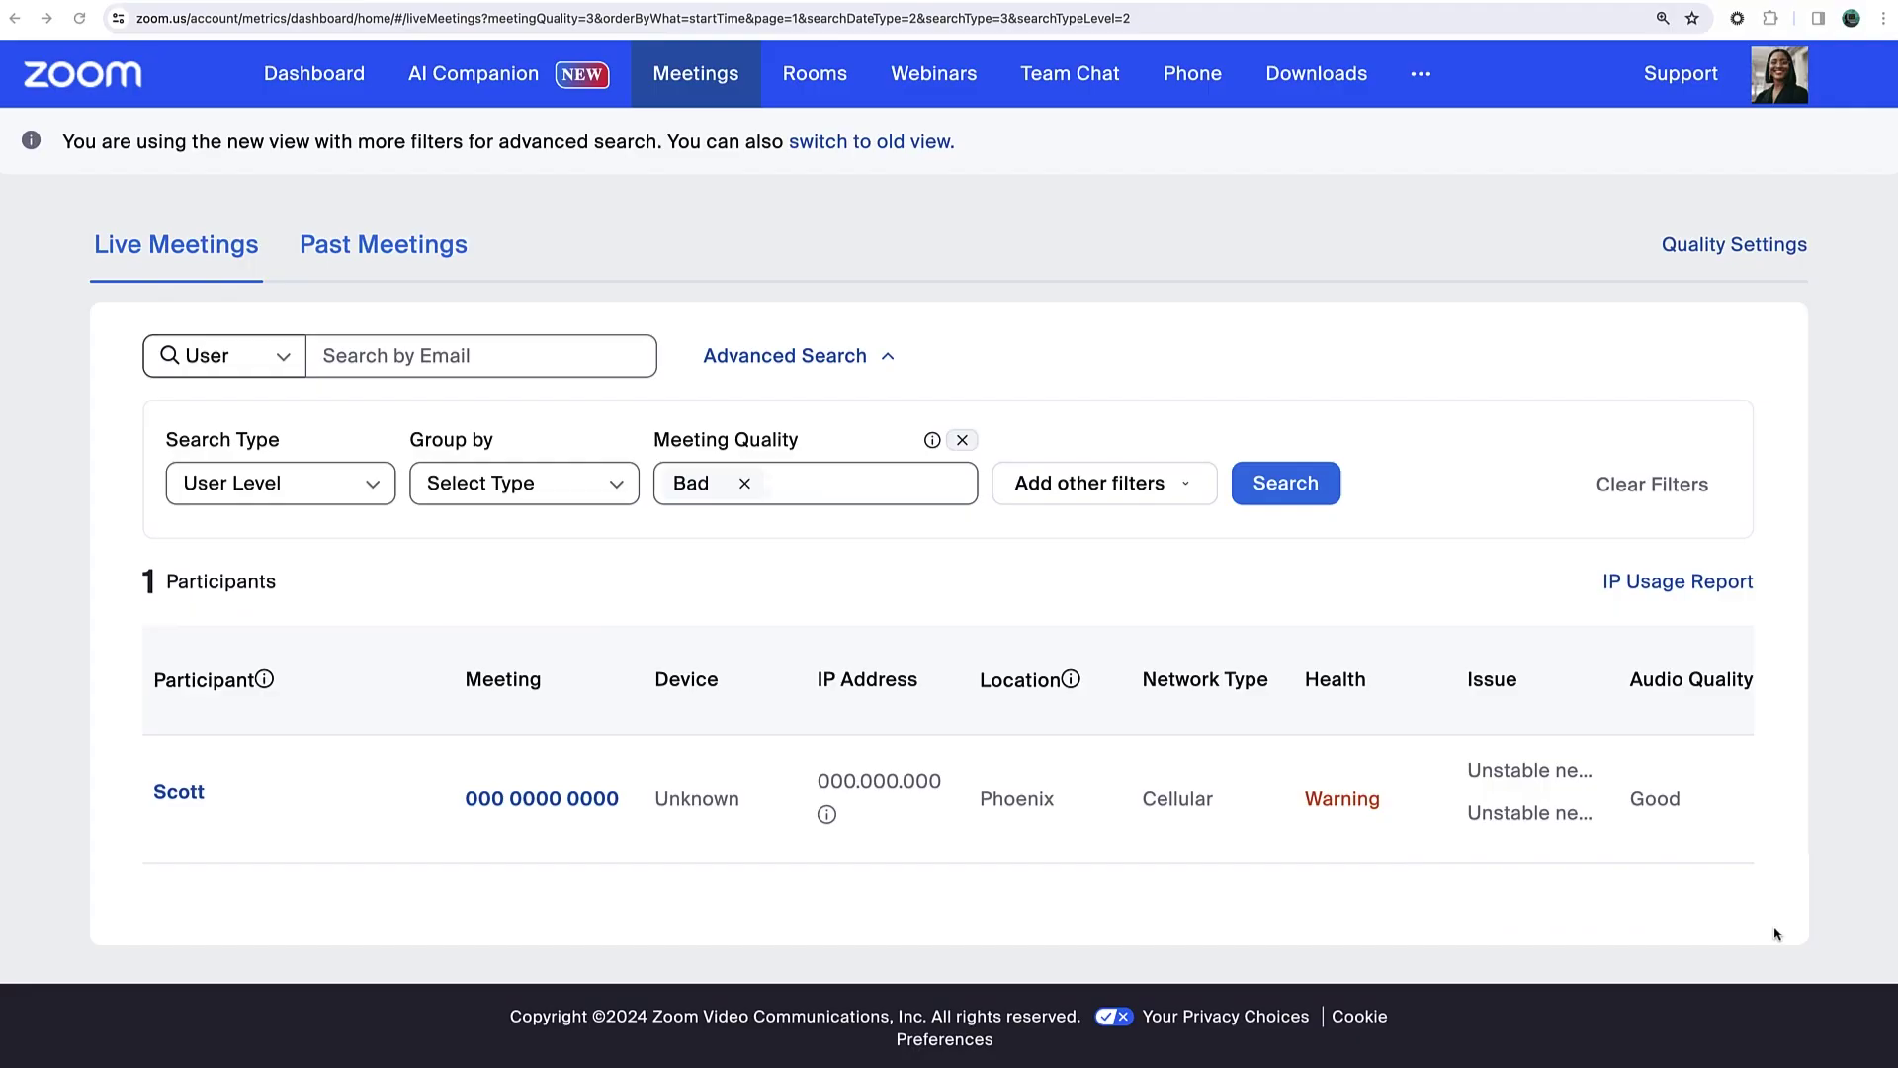
Show Past Meetings' 56013 meetings with advanced filters and Group by options, searching by Host.
{"action": "left_click", "coordinate": [348, 244]}
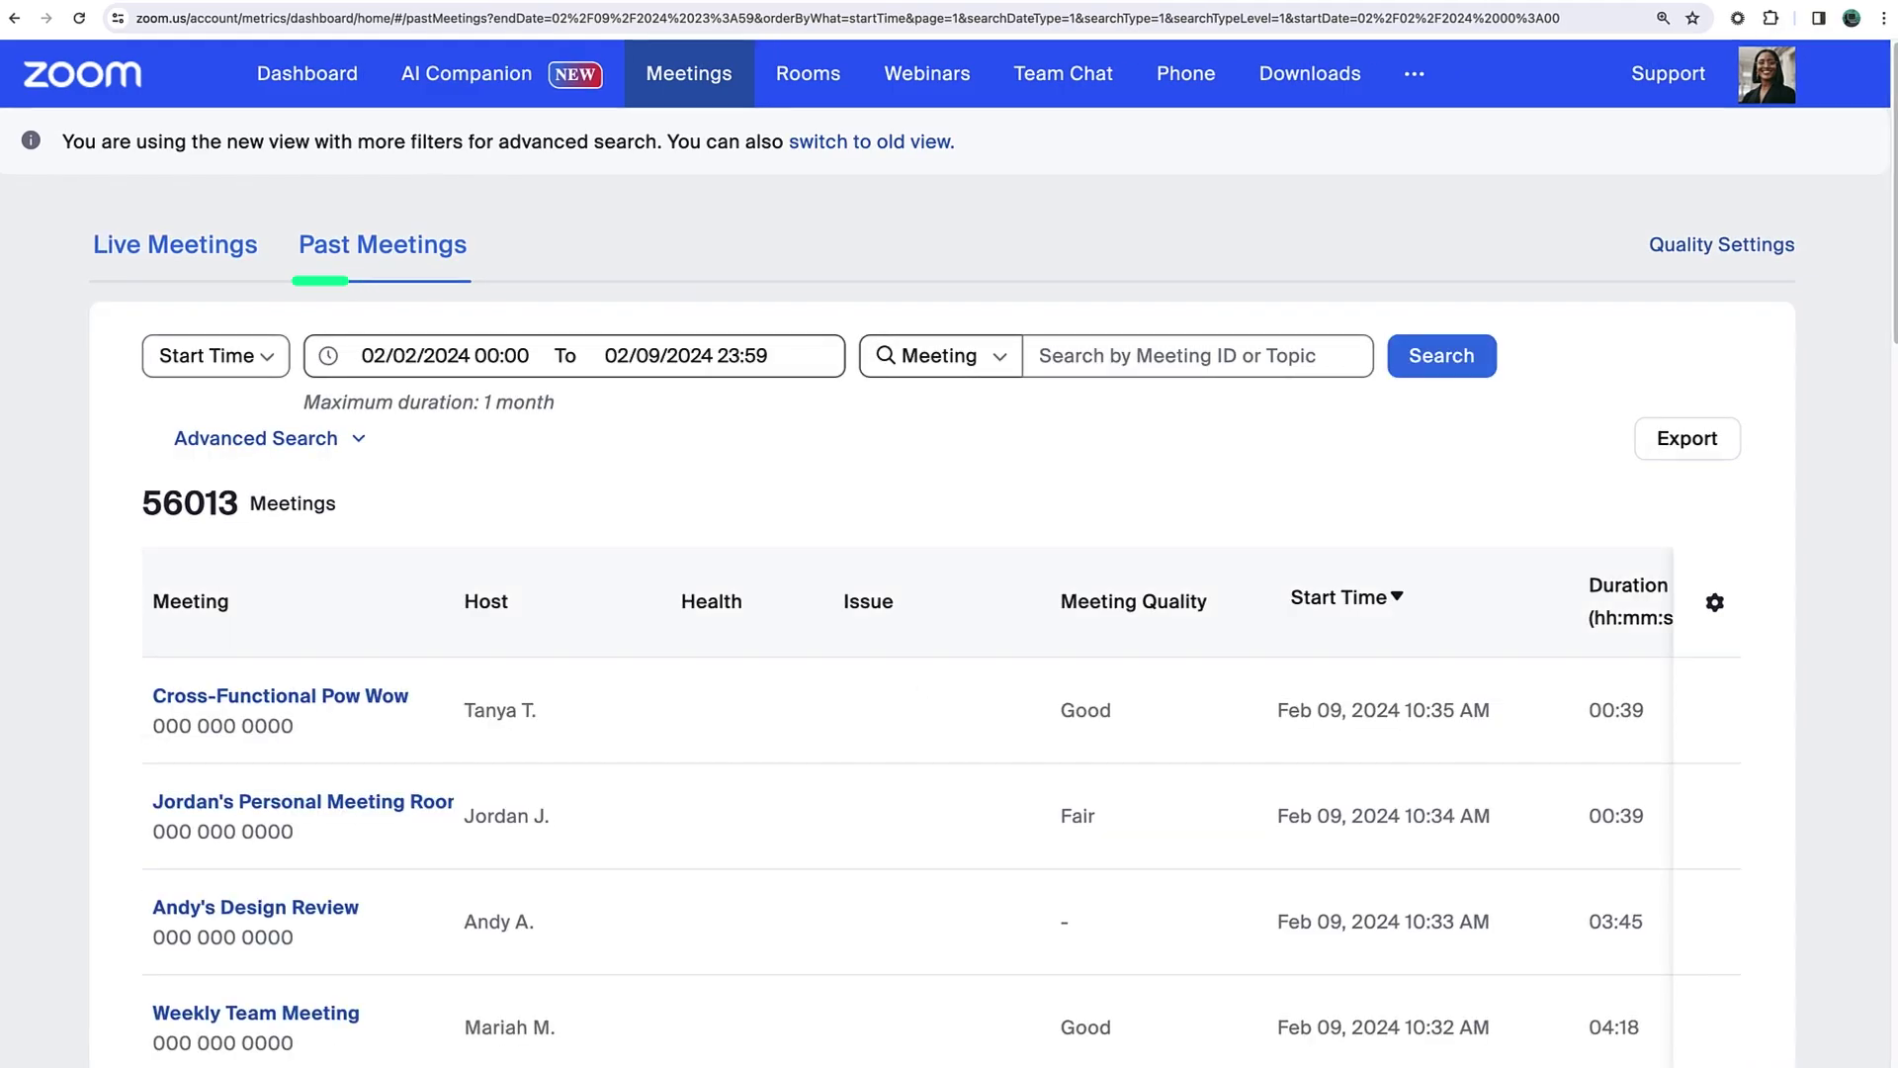
{"action": "left_click", "coordinate": [282, 469]}
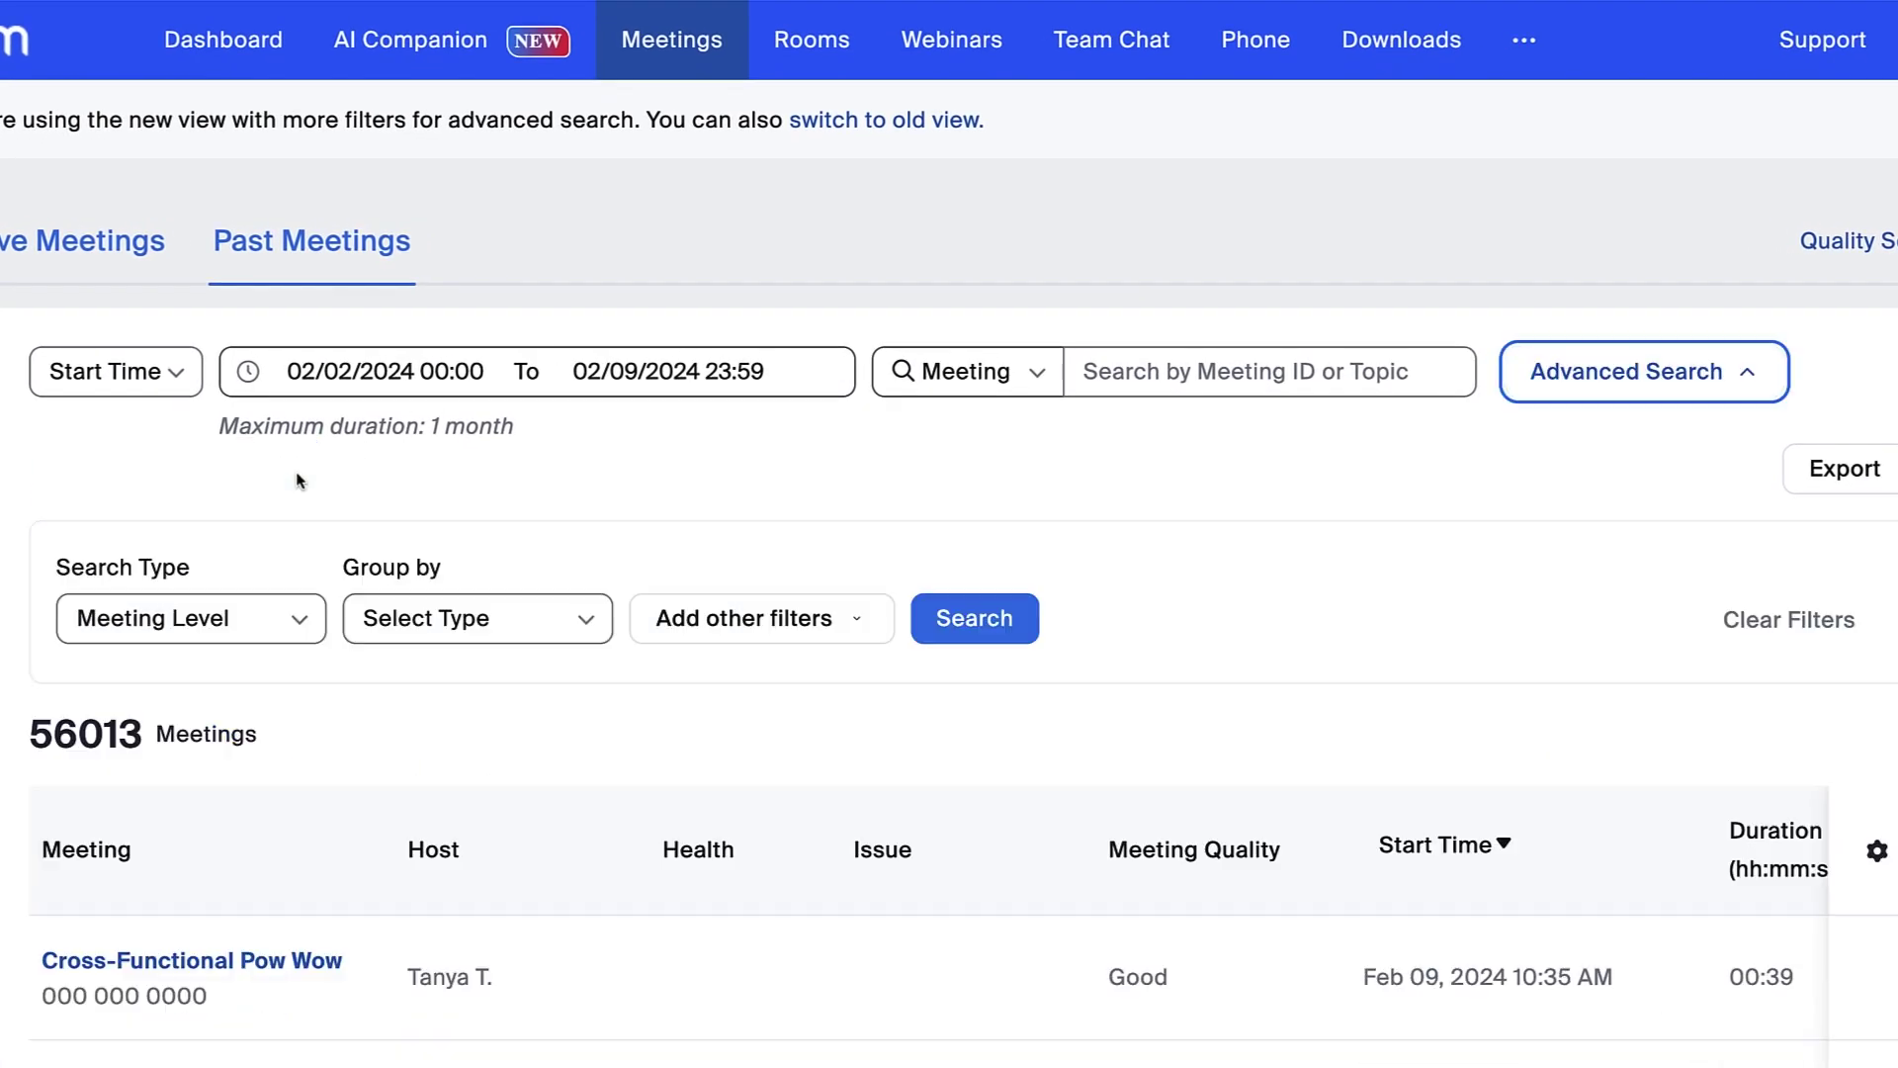
{"action": "left_click", "coordinate": [572, 623]}
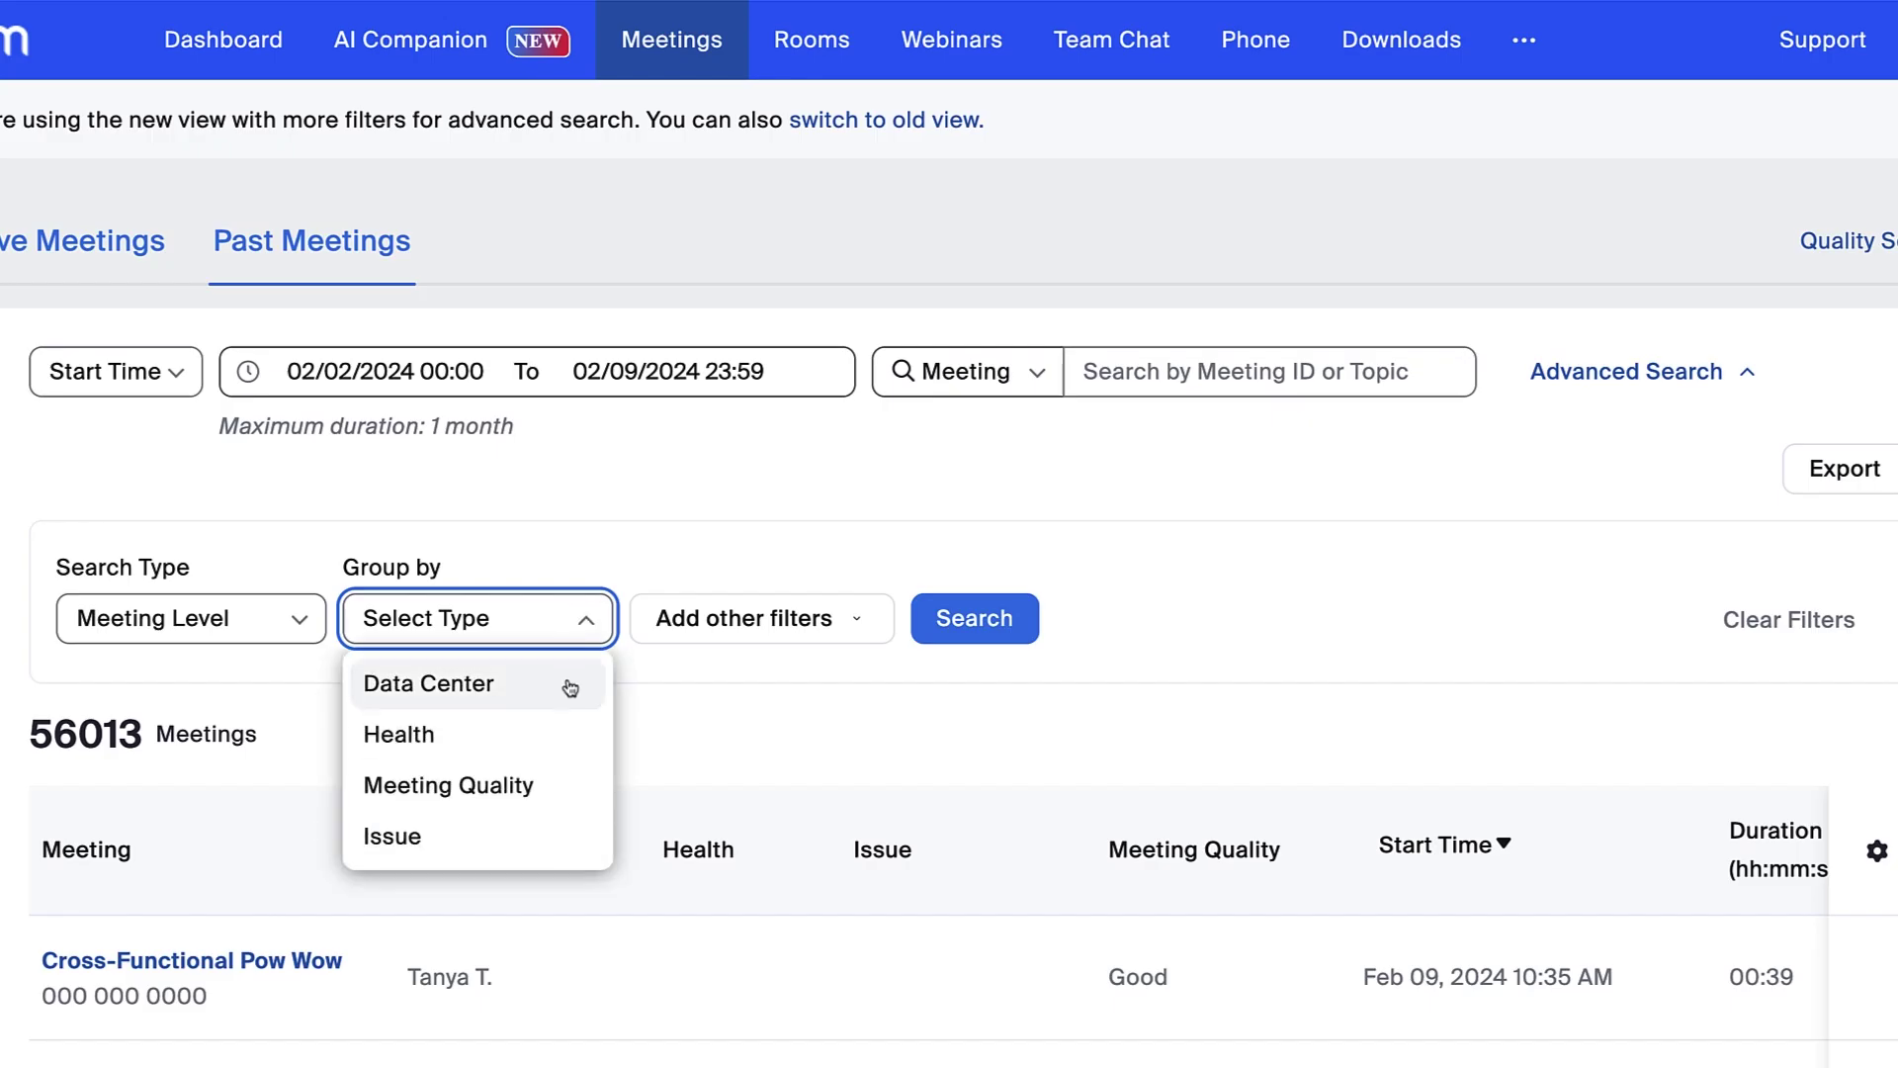
{"action": "left_click", "coordinate": [1028, 385]}
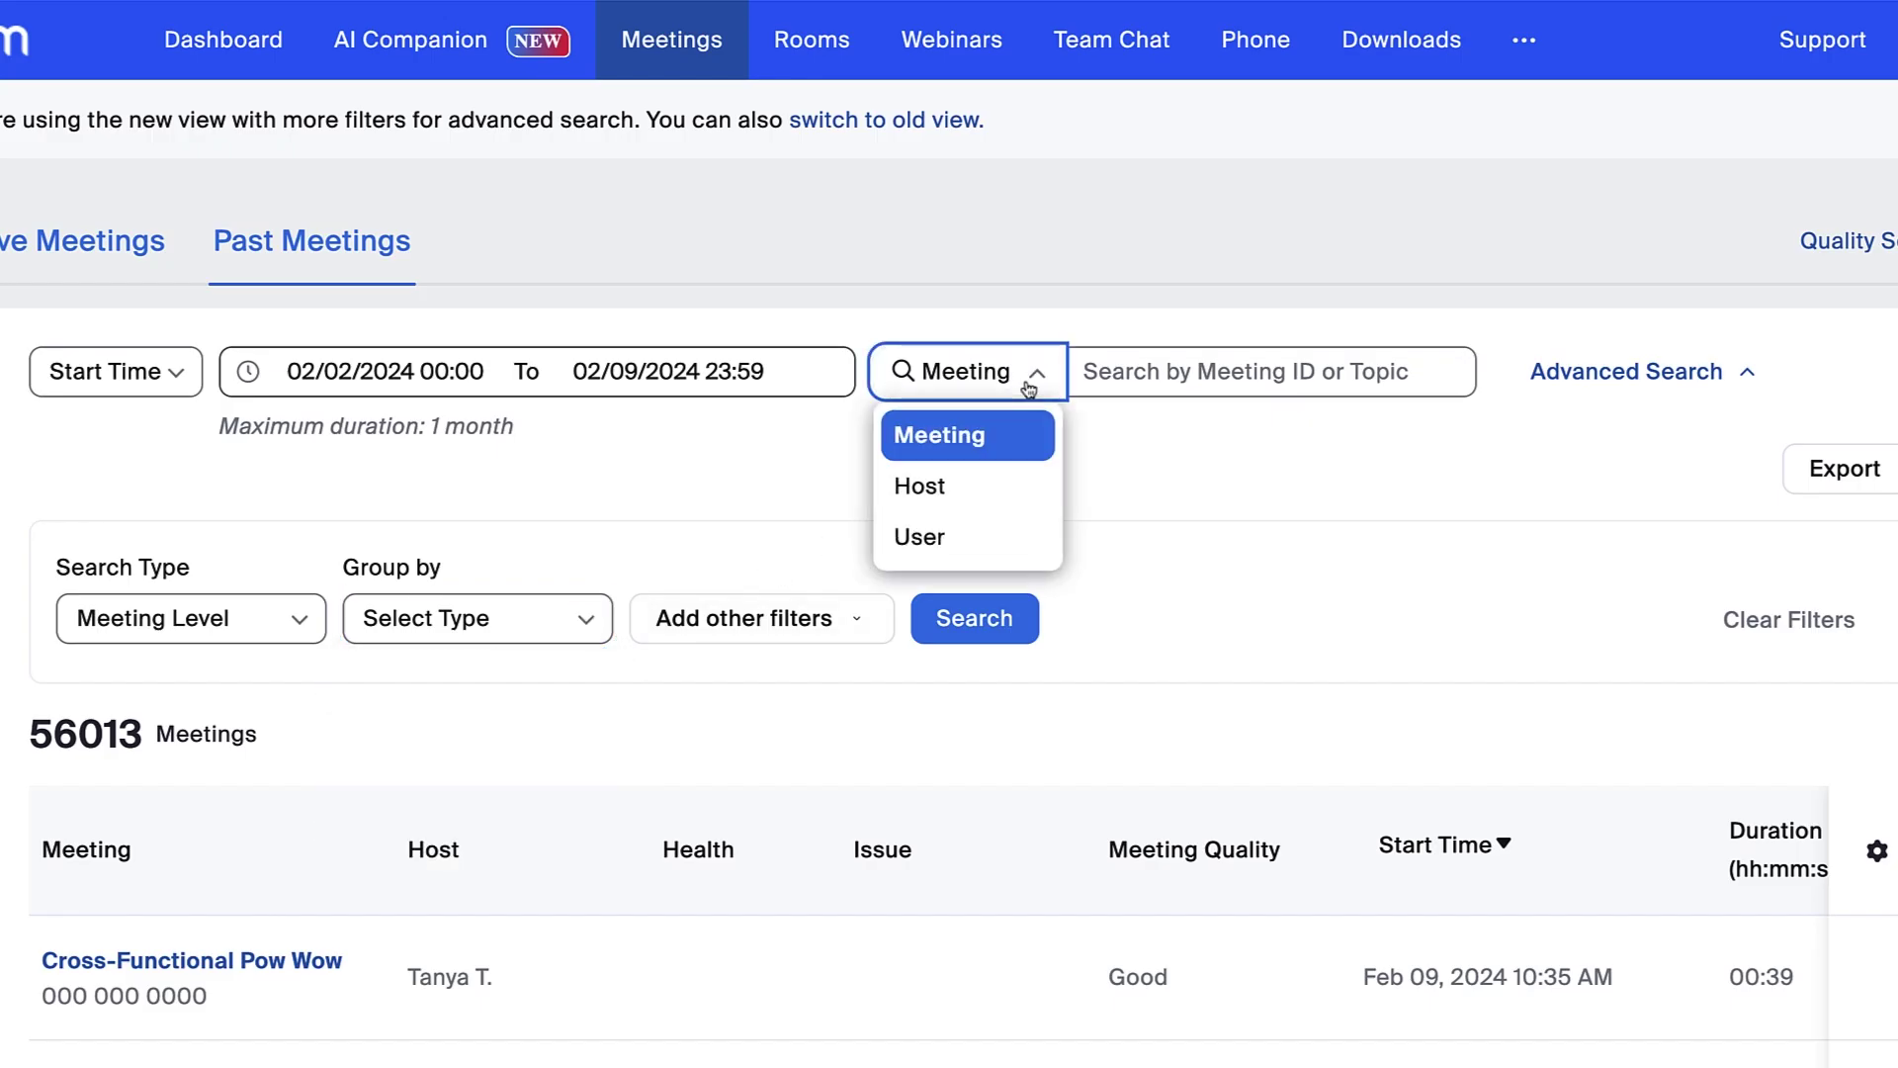
{"action": "left_click", "coordinate": [1021, 489]}
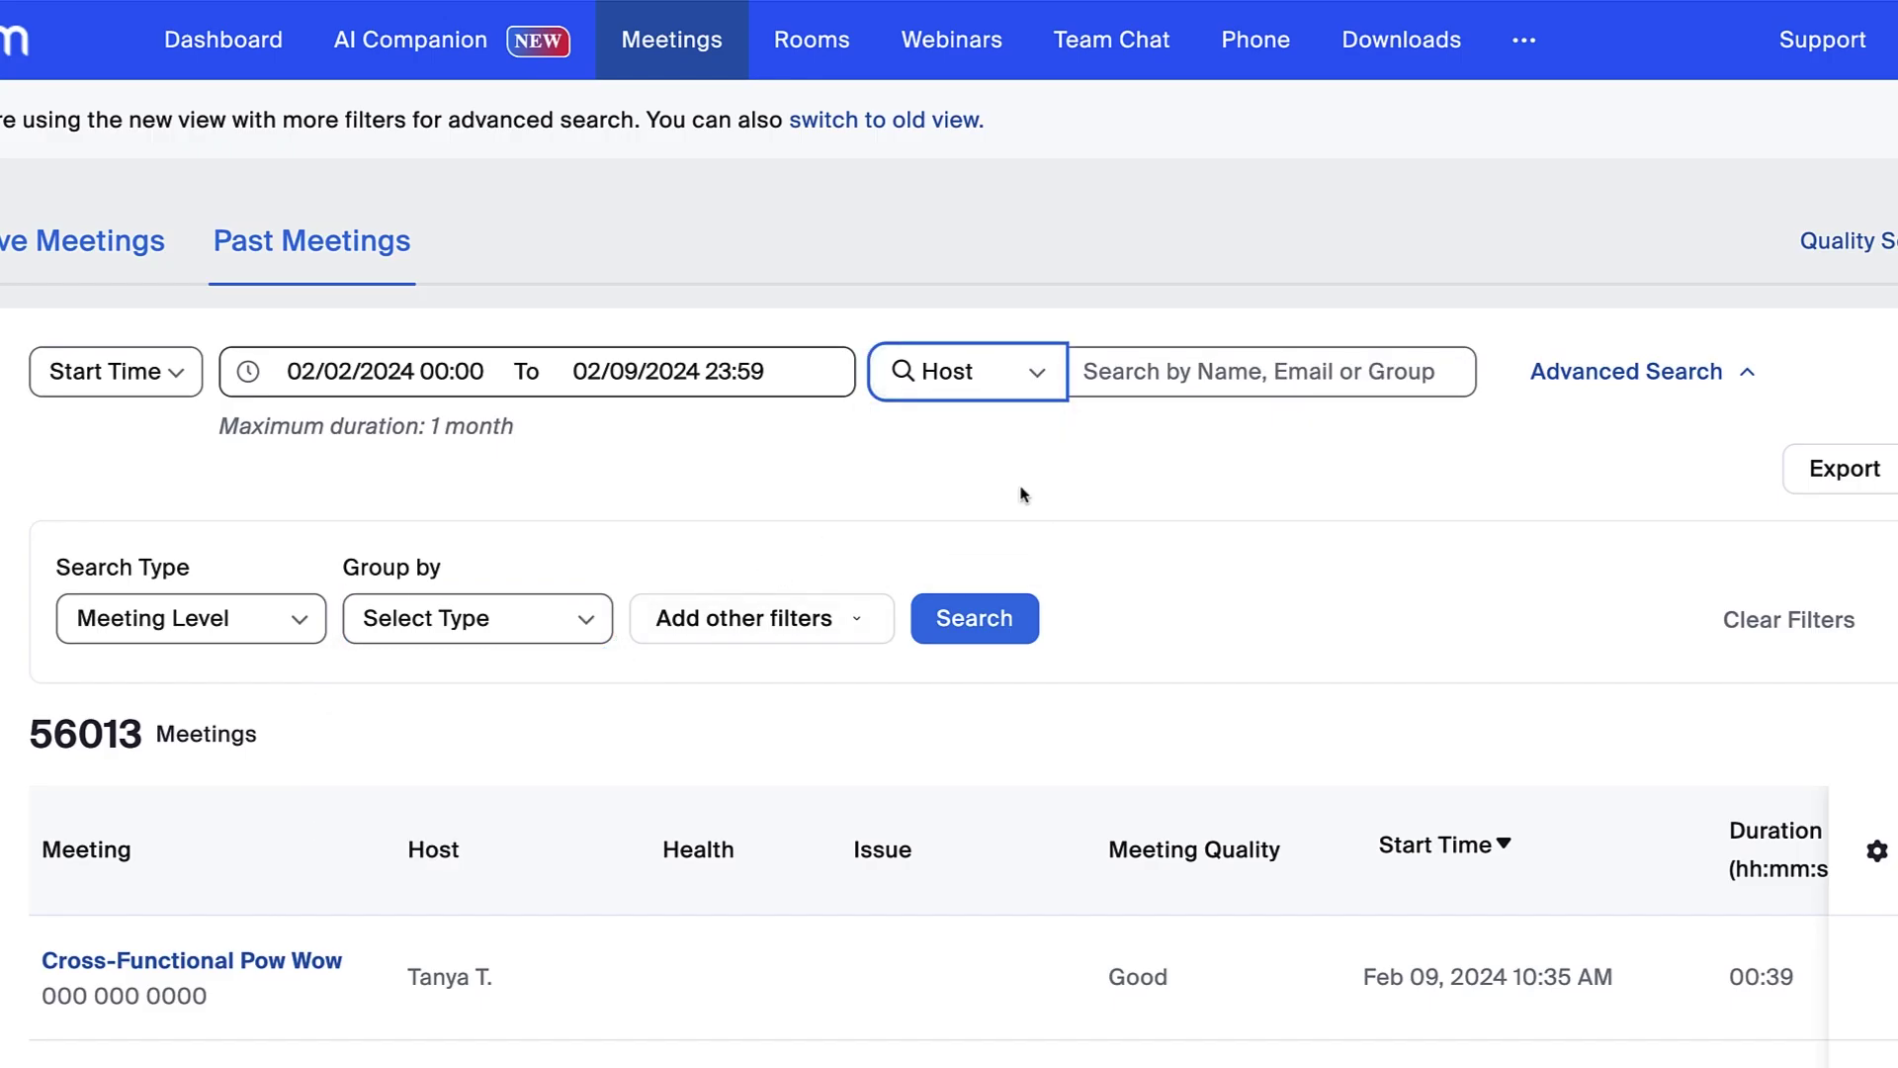
View Cross-Functional Pow Wow's audit log and add a Group column to the meeting table.
{"action": "left_click", "coordinate": [308, 962]}
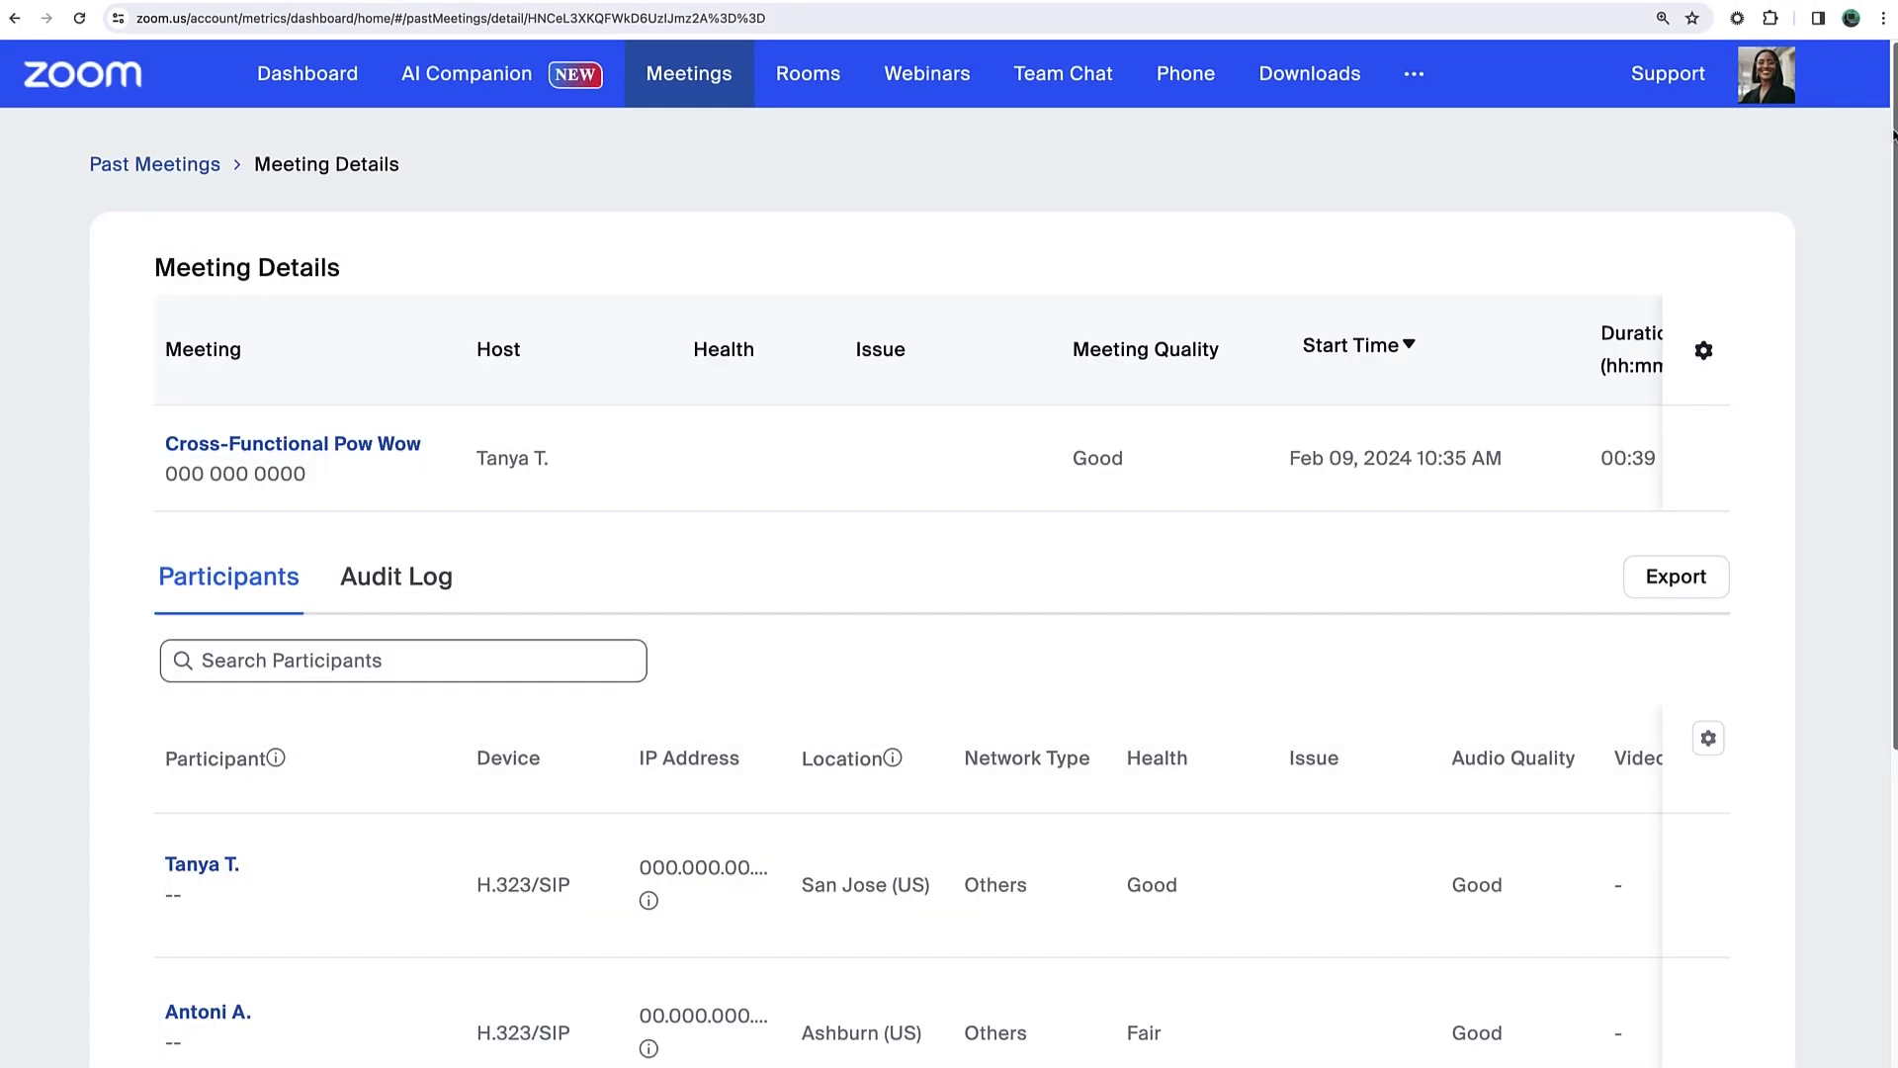
{"action": "left_click_drag", "start_coordinate": [1893, 133], "coordinate": [1809, 339]}
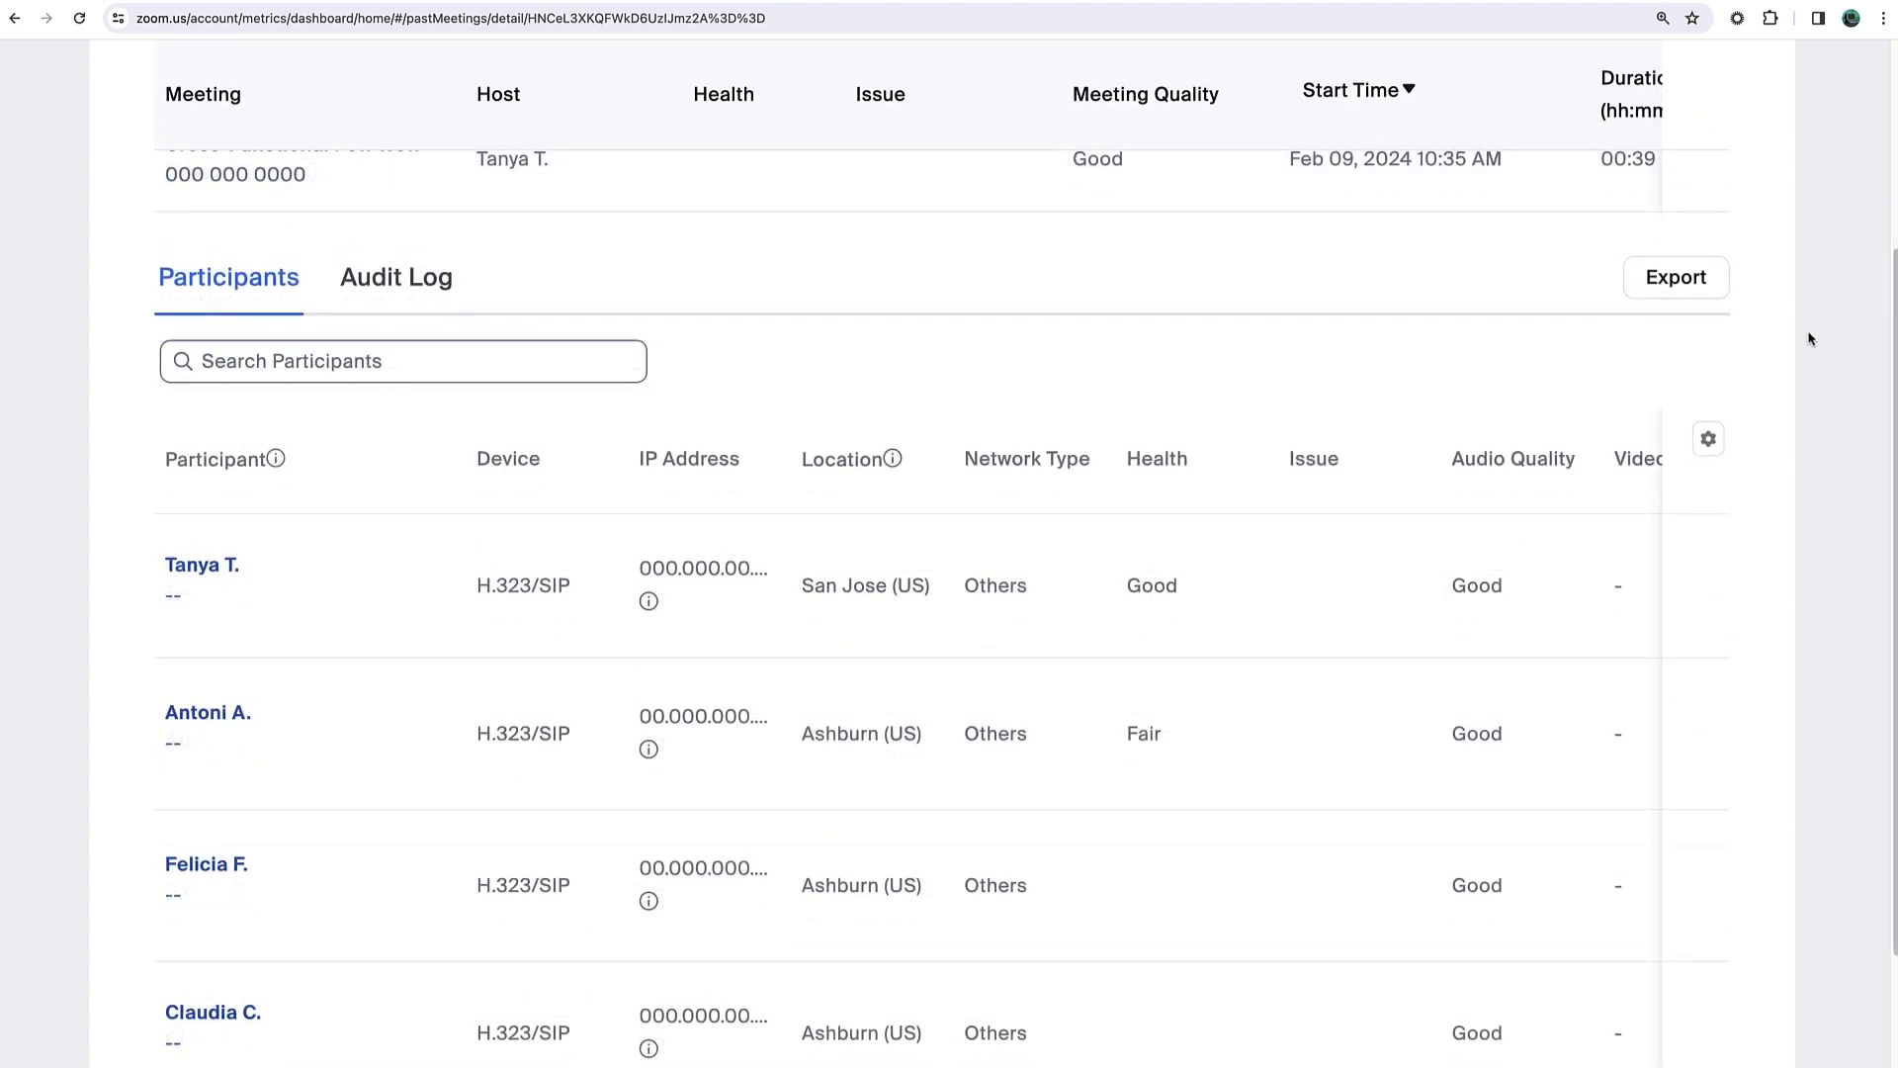
{"action": "left_click", "coordinate": [430, 268]}
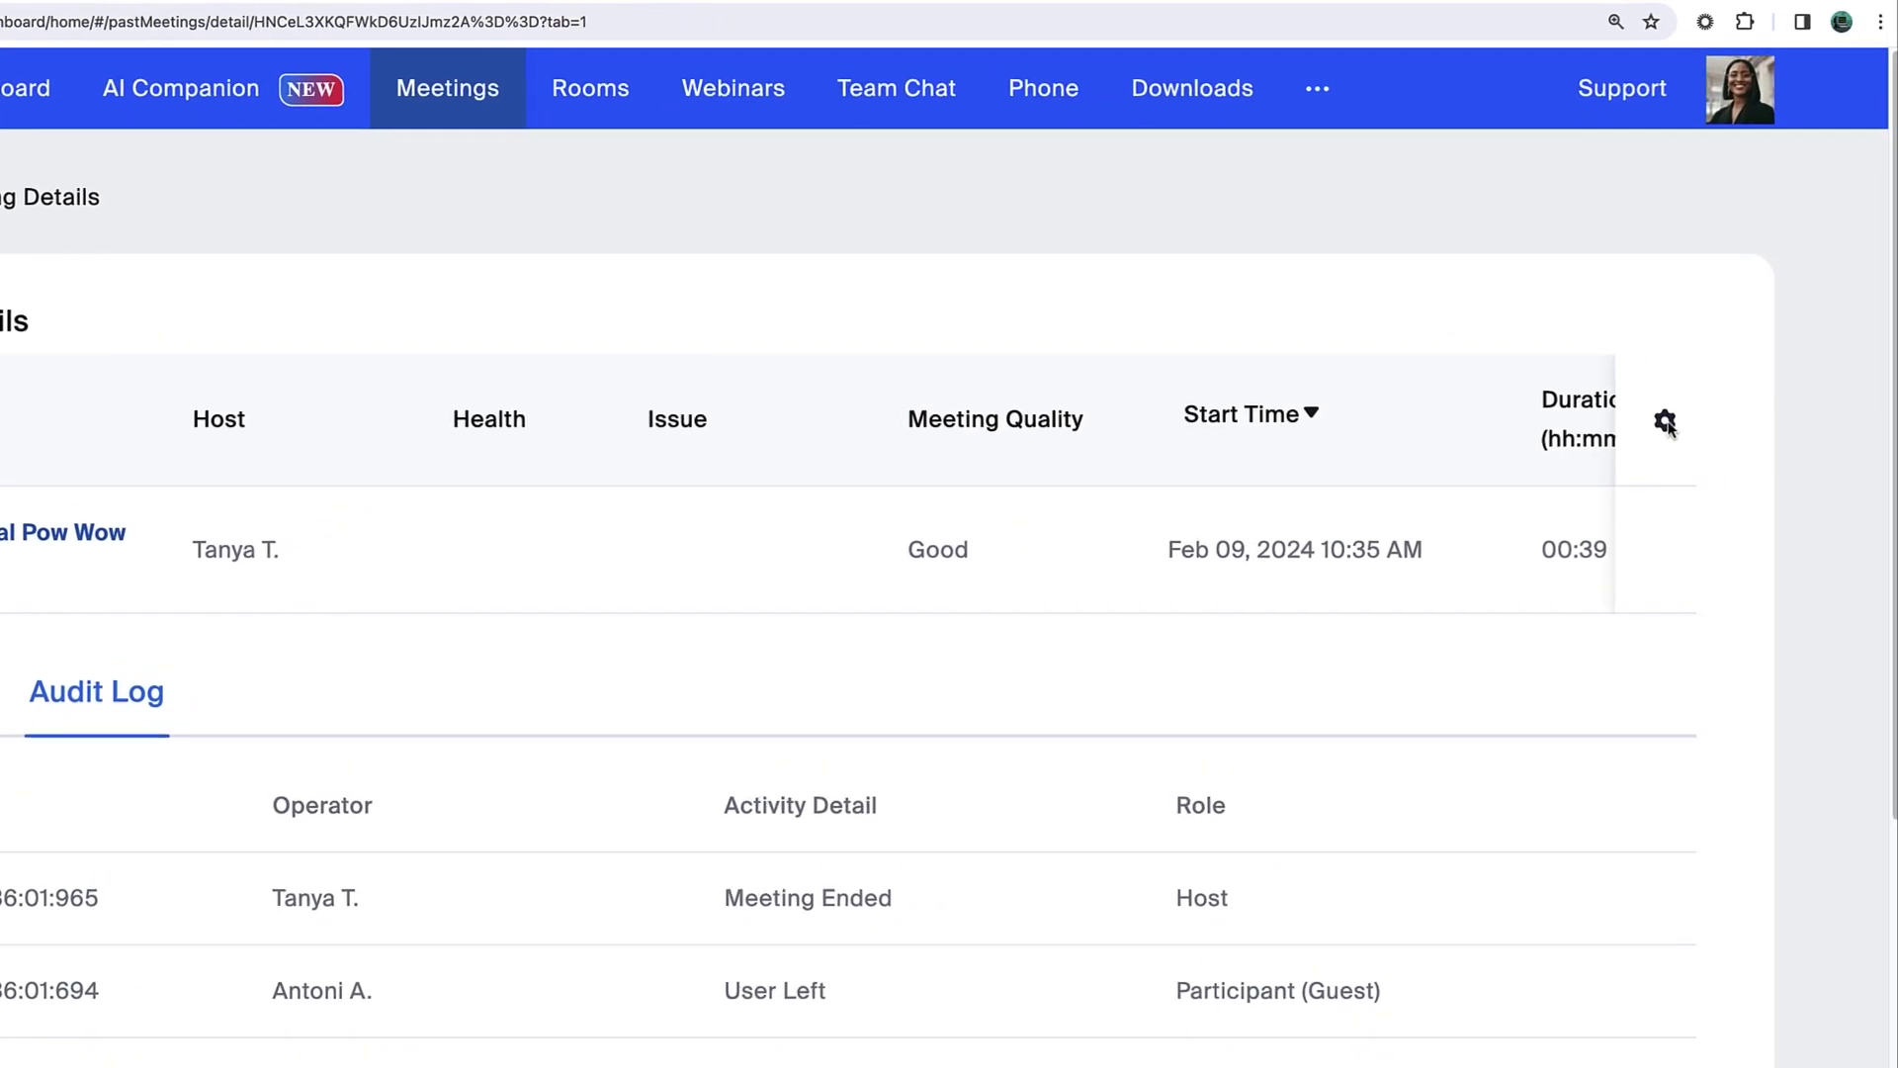
{"action": "left_click", "coordinate": [1664, 422]}
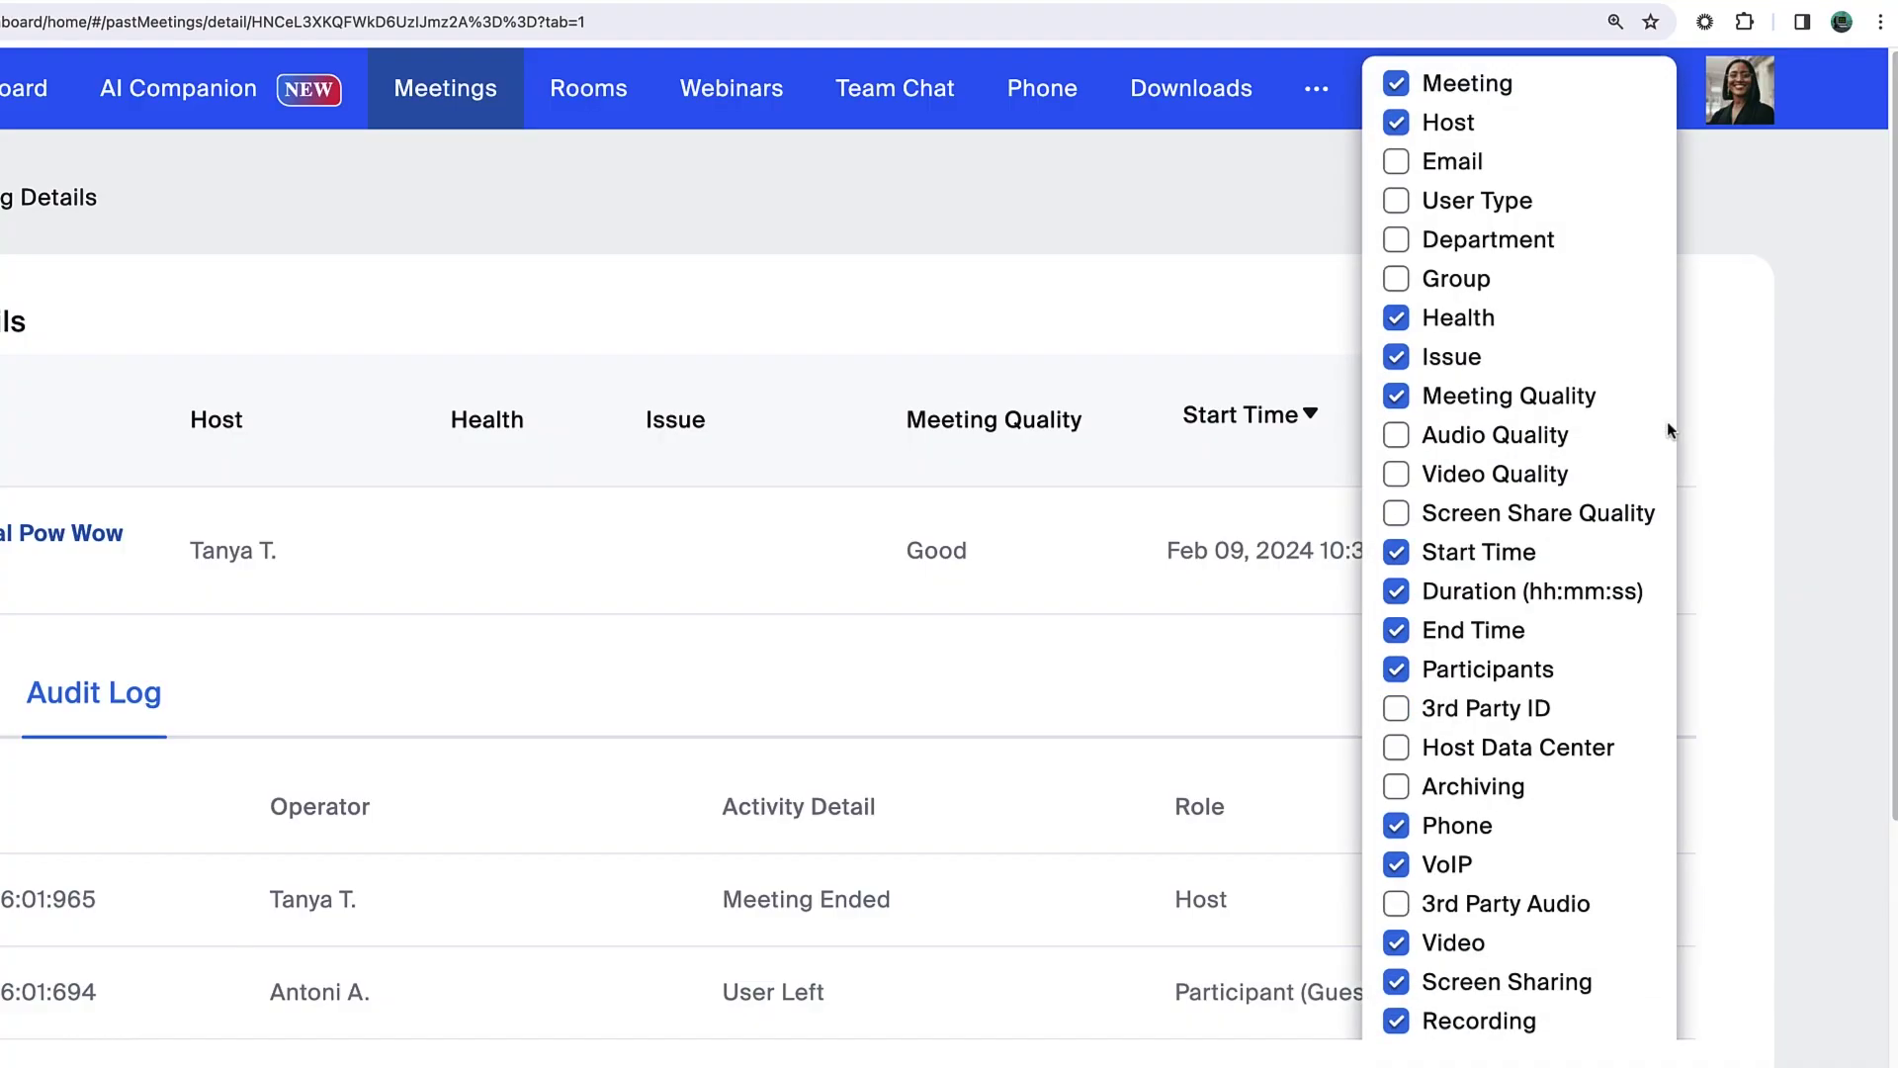
{"action": "left_click", "coordinate": [1405, 281]}
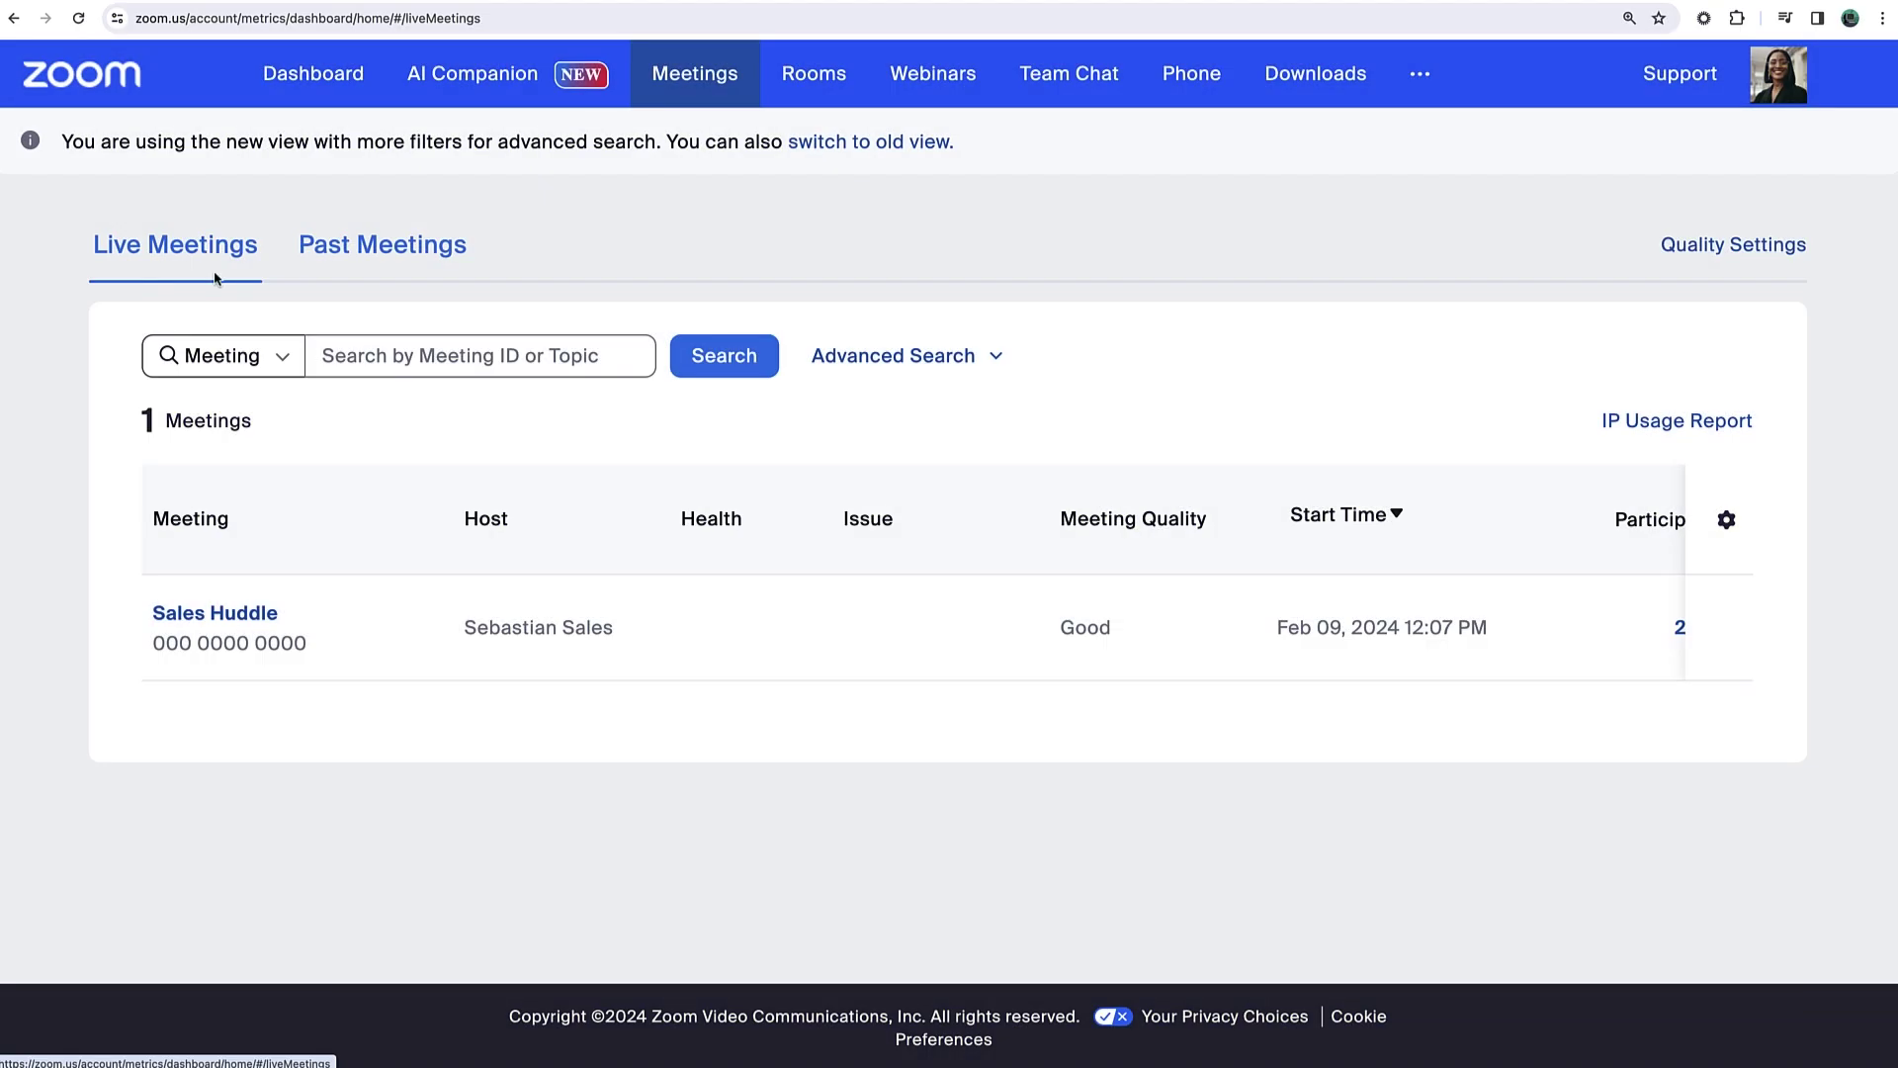
Open the Sales Huddle live meeting and join it as assistant.
{"action": "left_click", "coordinate": [258, 611]}
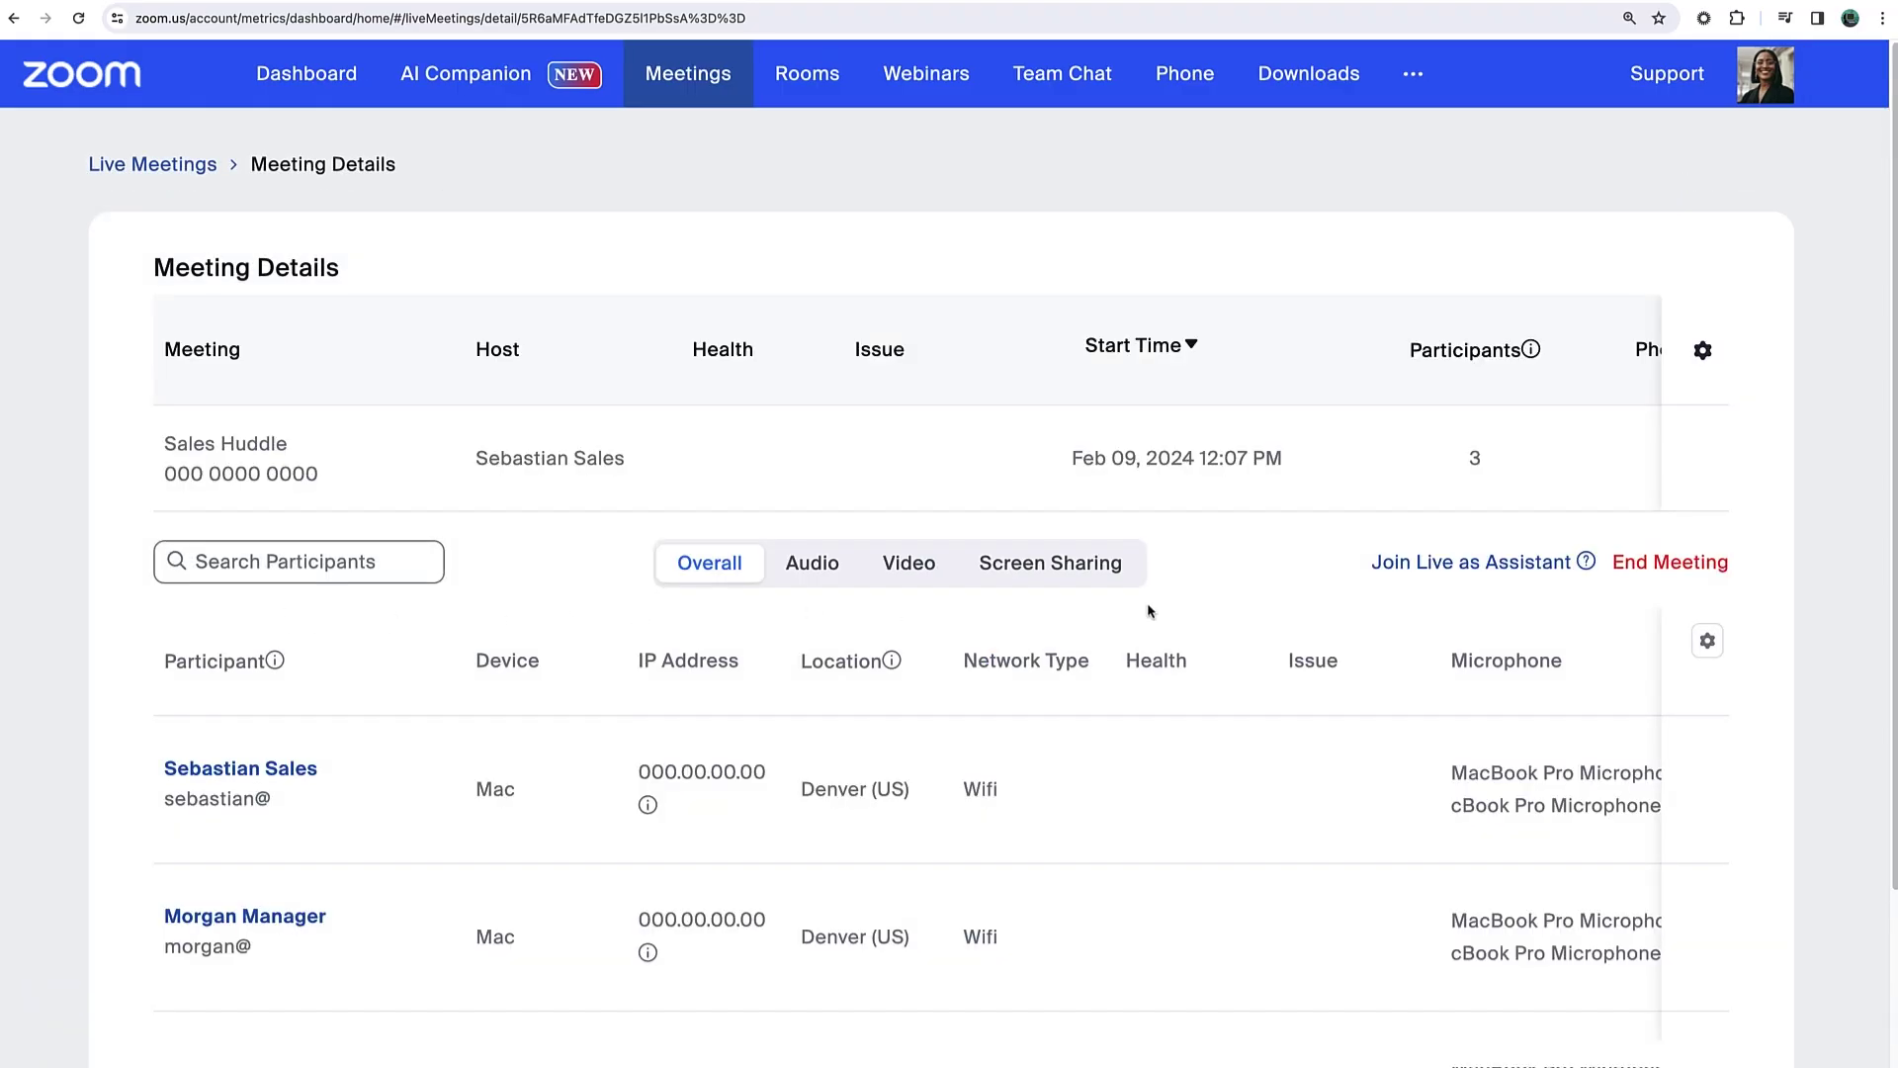
{"action": "left_click", "coordinate": [1444, 563]}
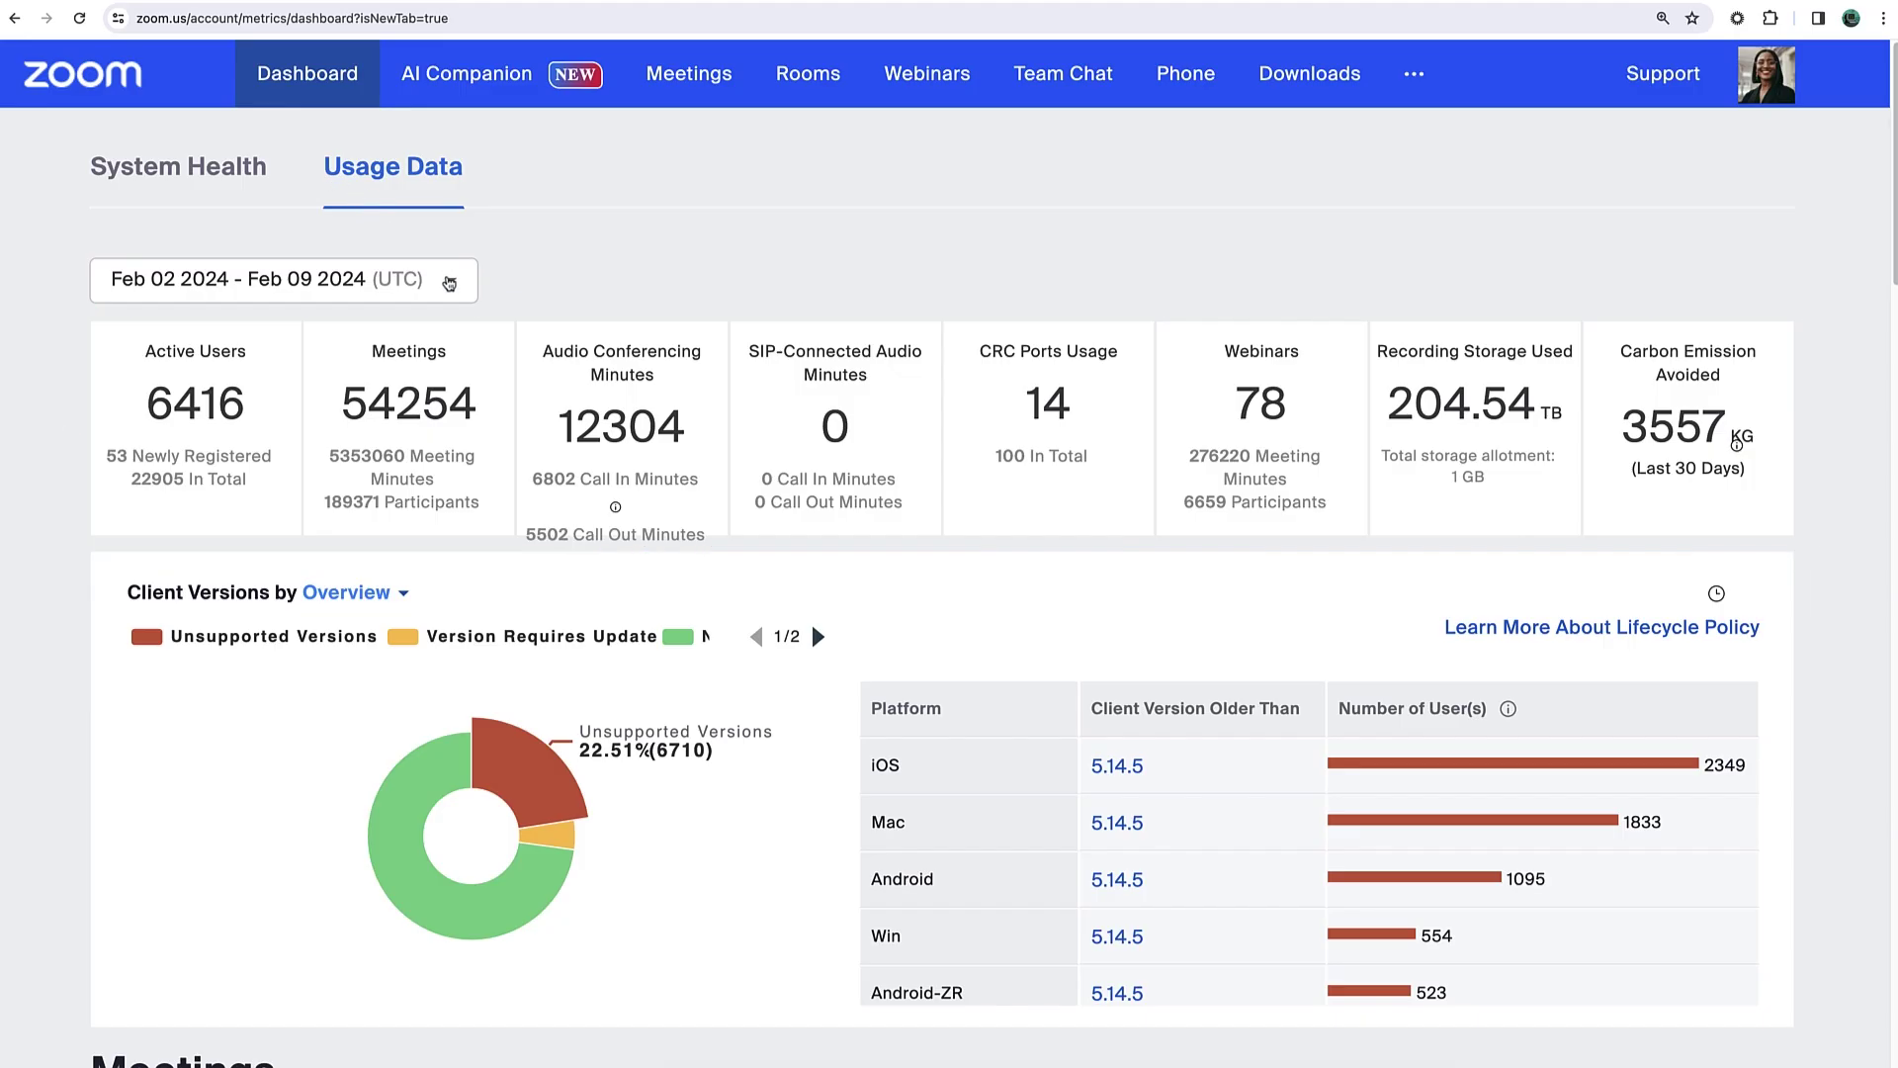
Check Usage Data's date-range presets without changing them and inspect the client version pie chart.
{"action": "left_click", "coordinate": [450, 281]}
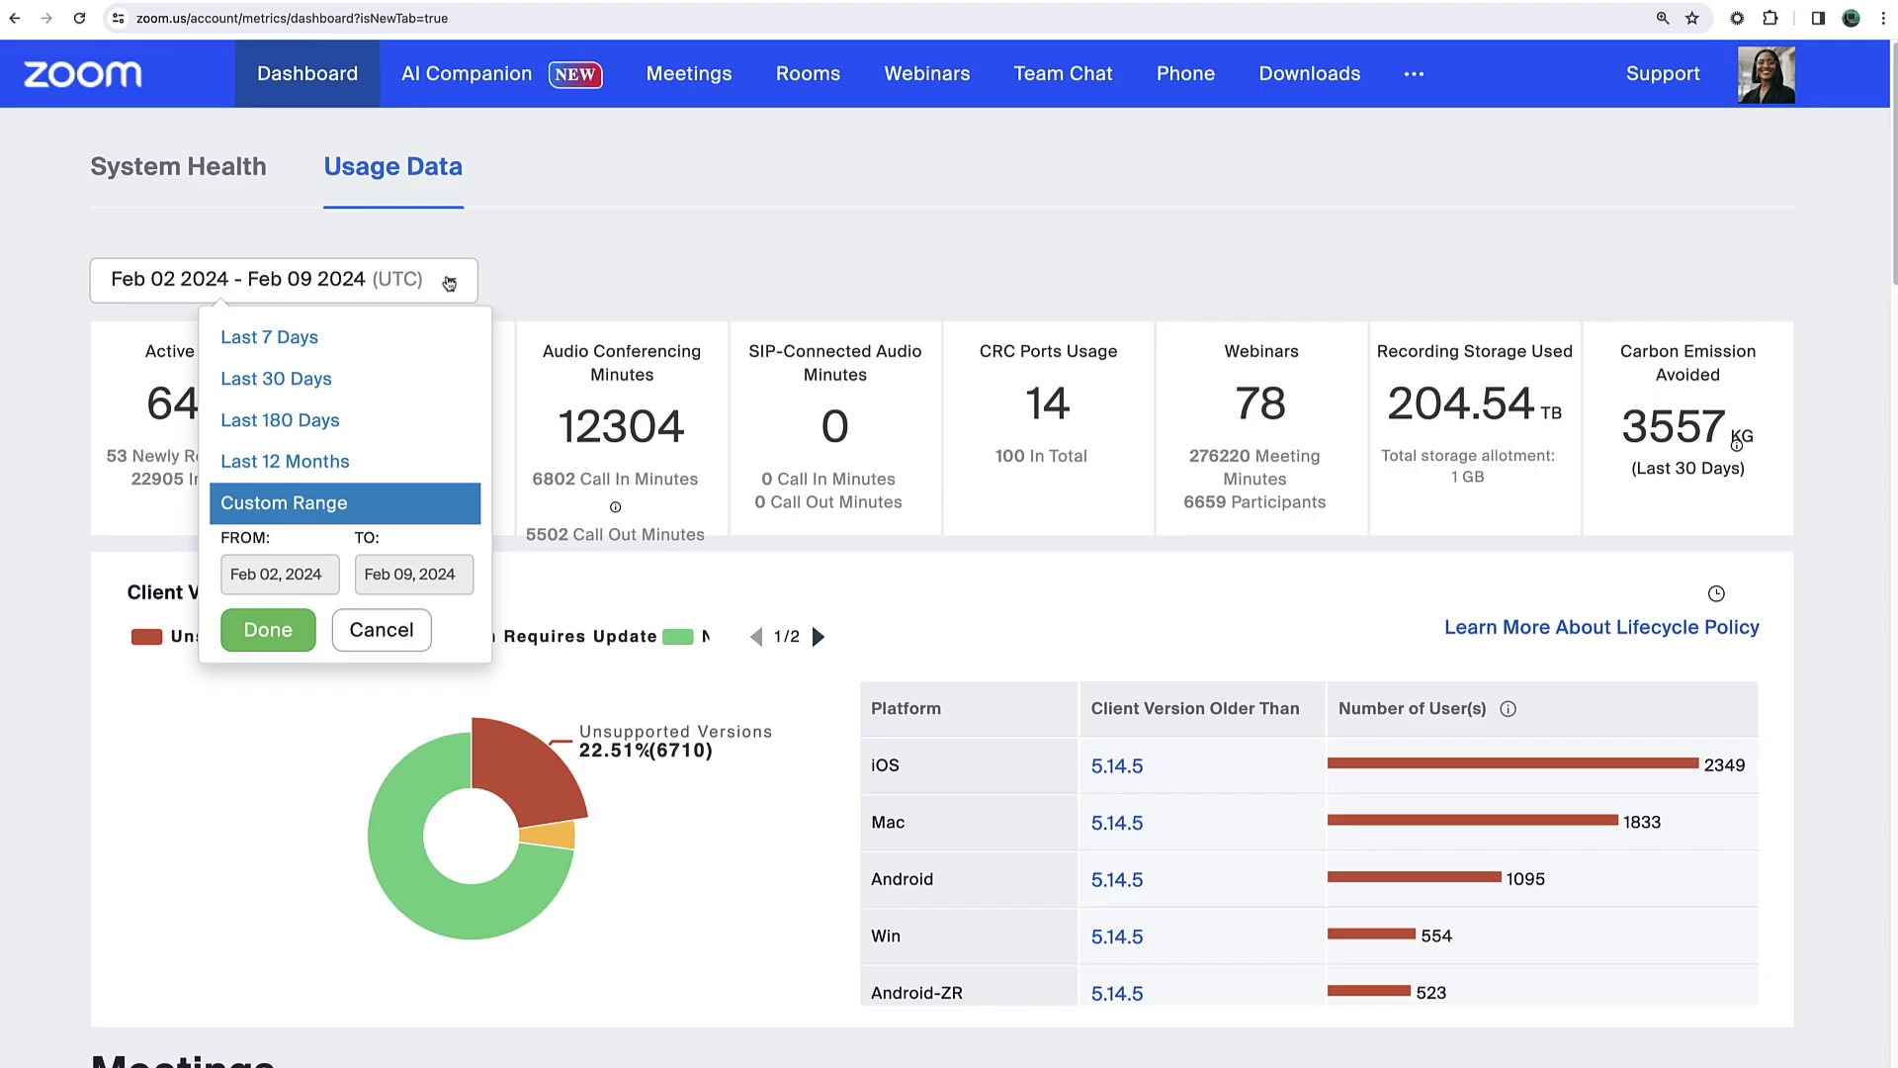
{"action": "left_click", "coordinate": [450, 282]}
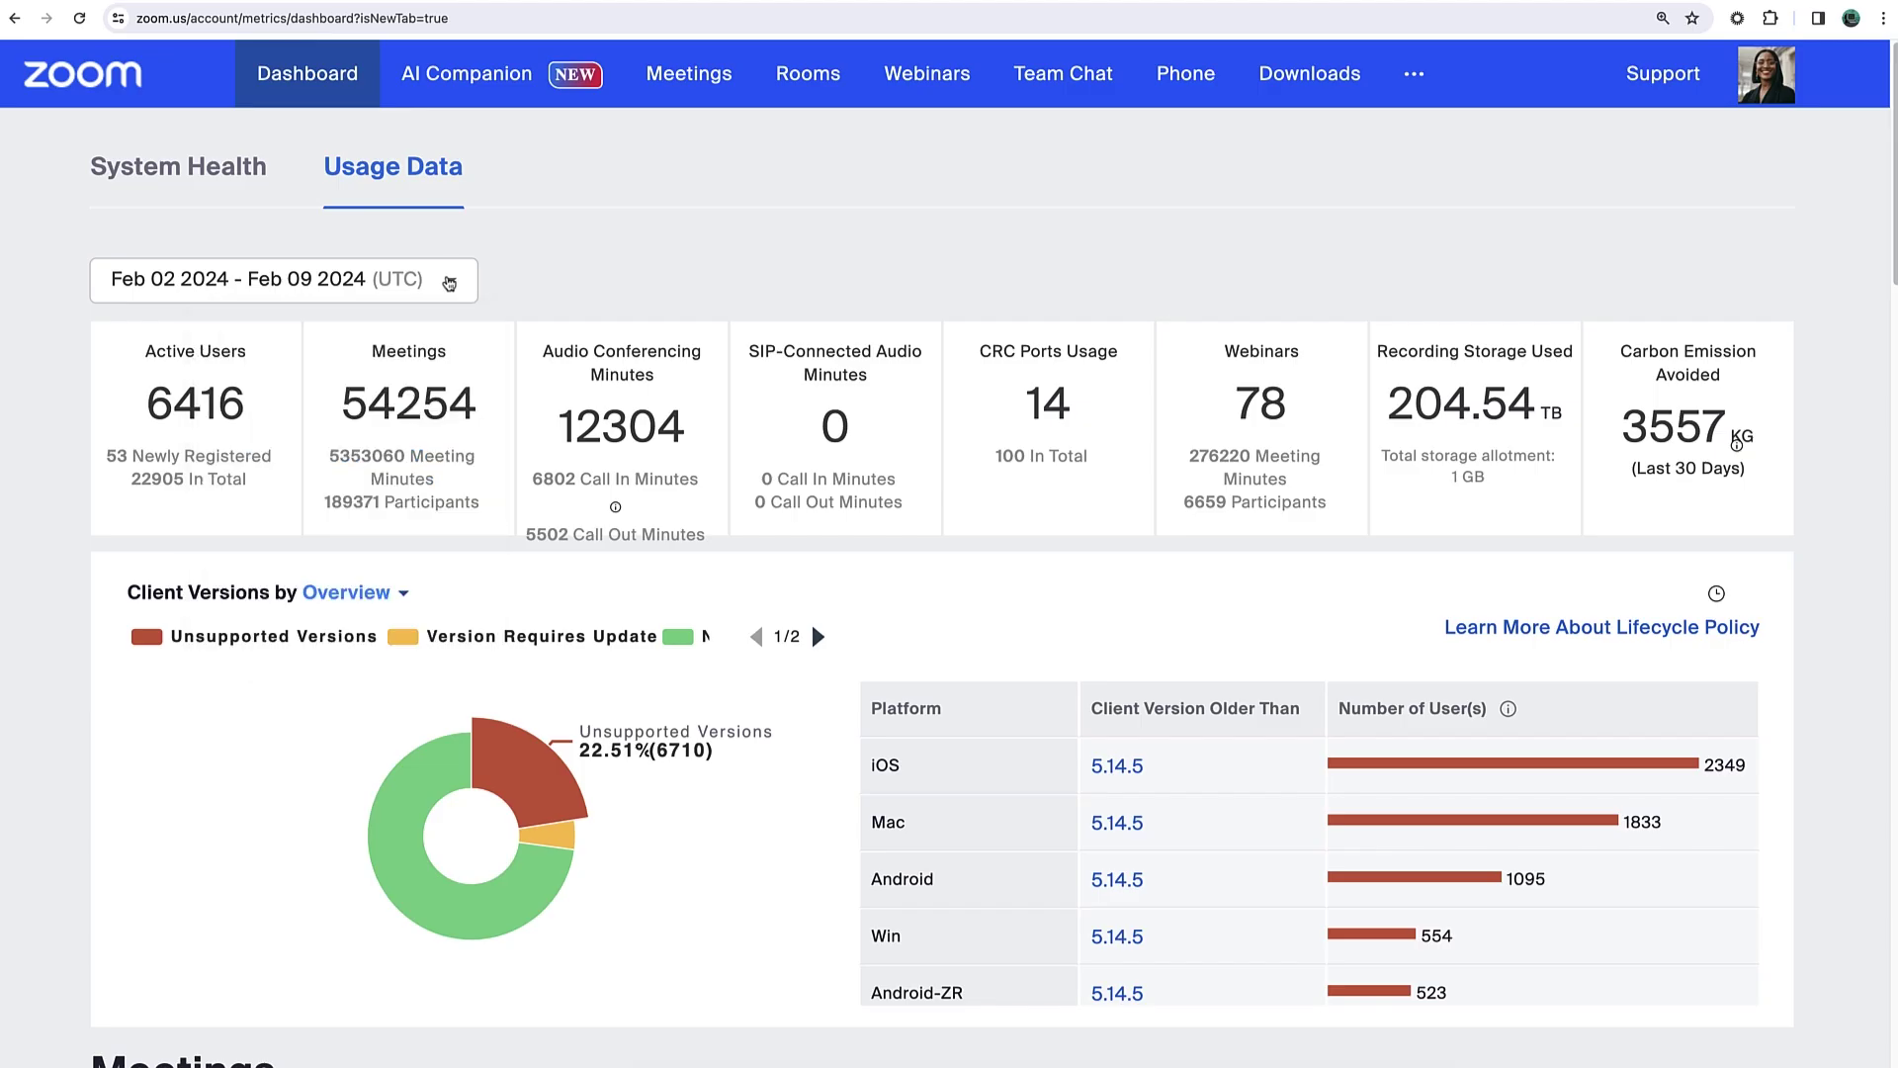
{"action": "mouse_move", "coordinate": [437, 751]}
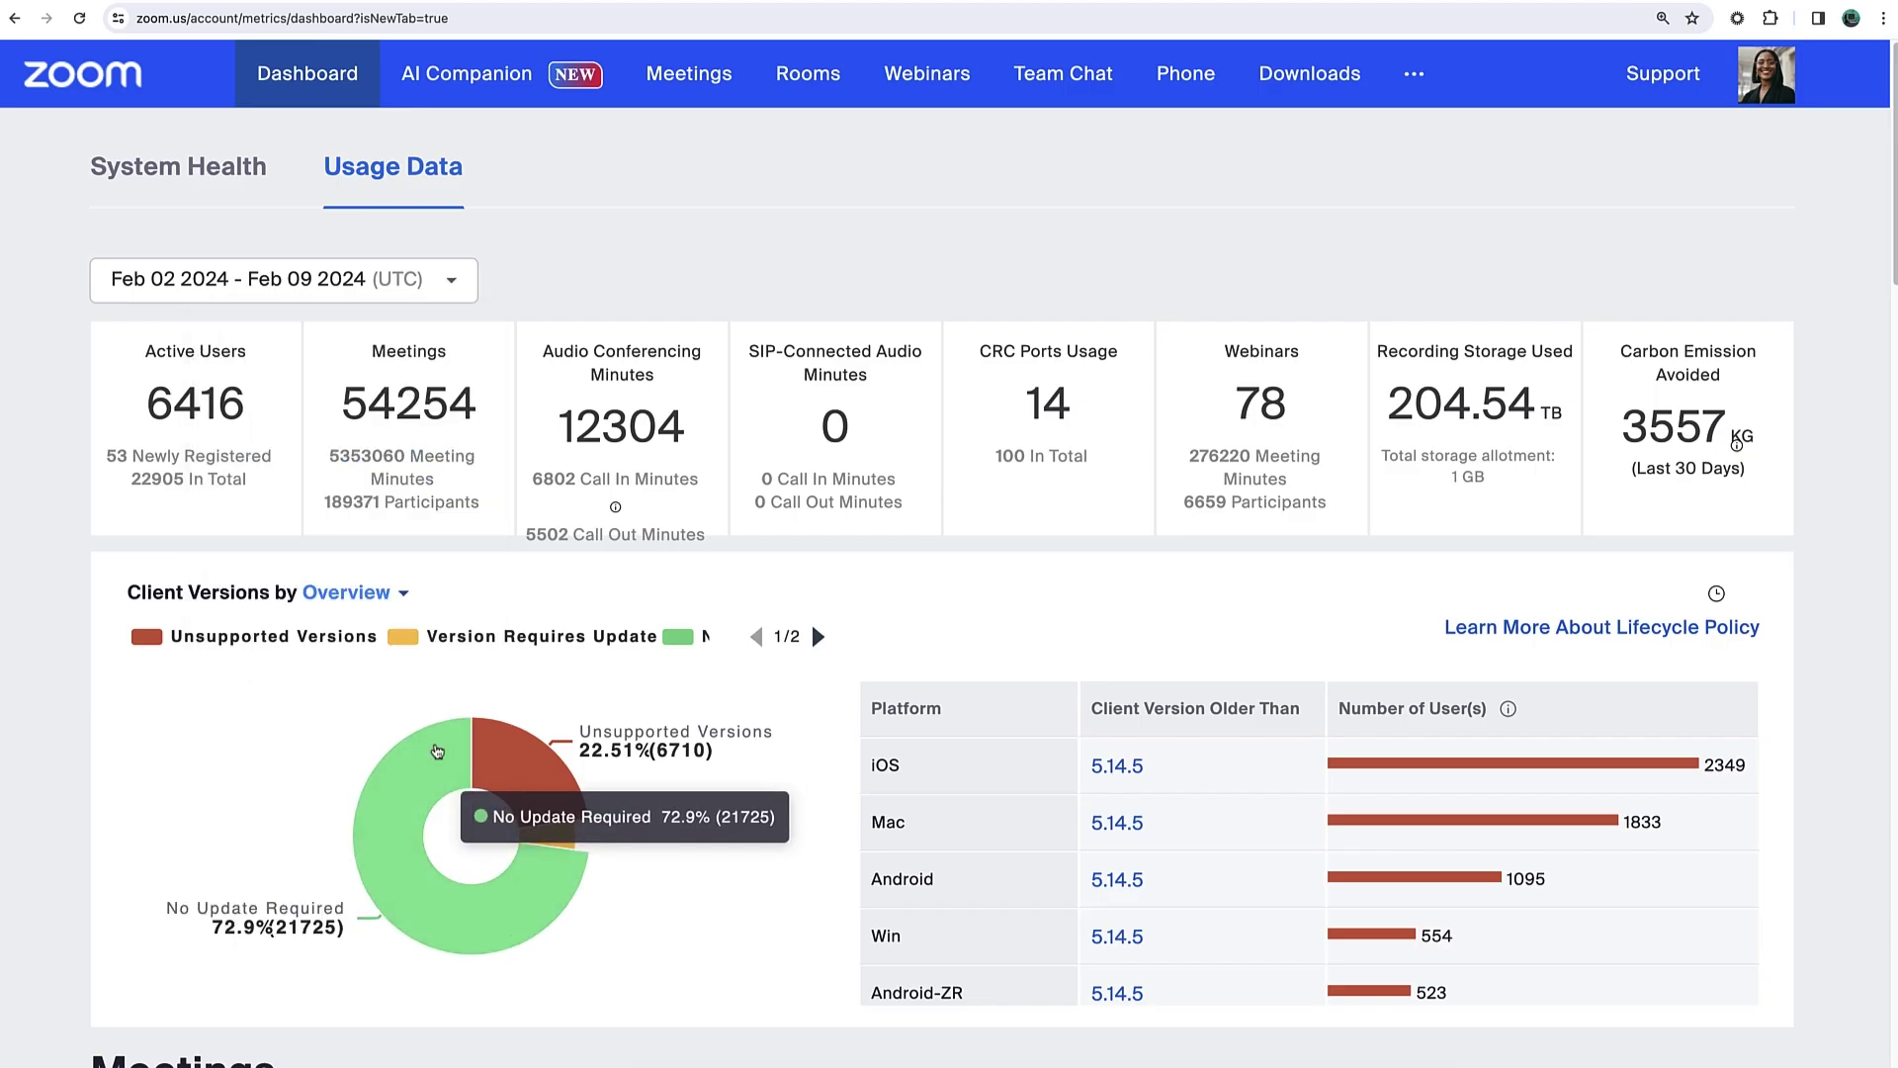
{"action": "mouse_move", "coordinate": [519, 776]}
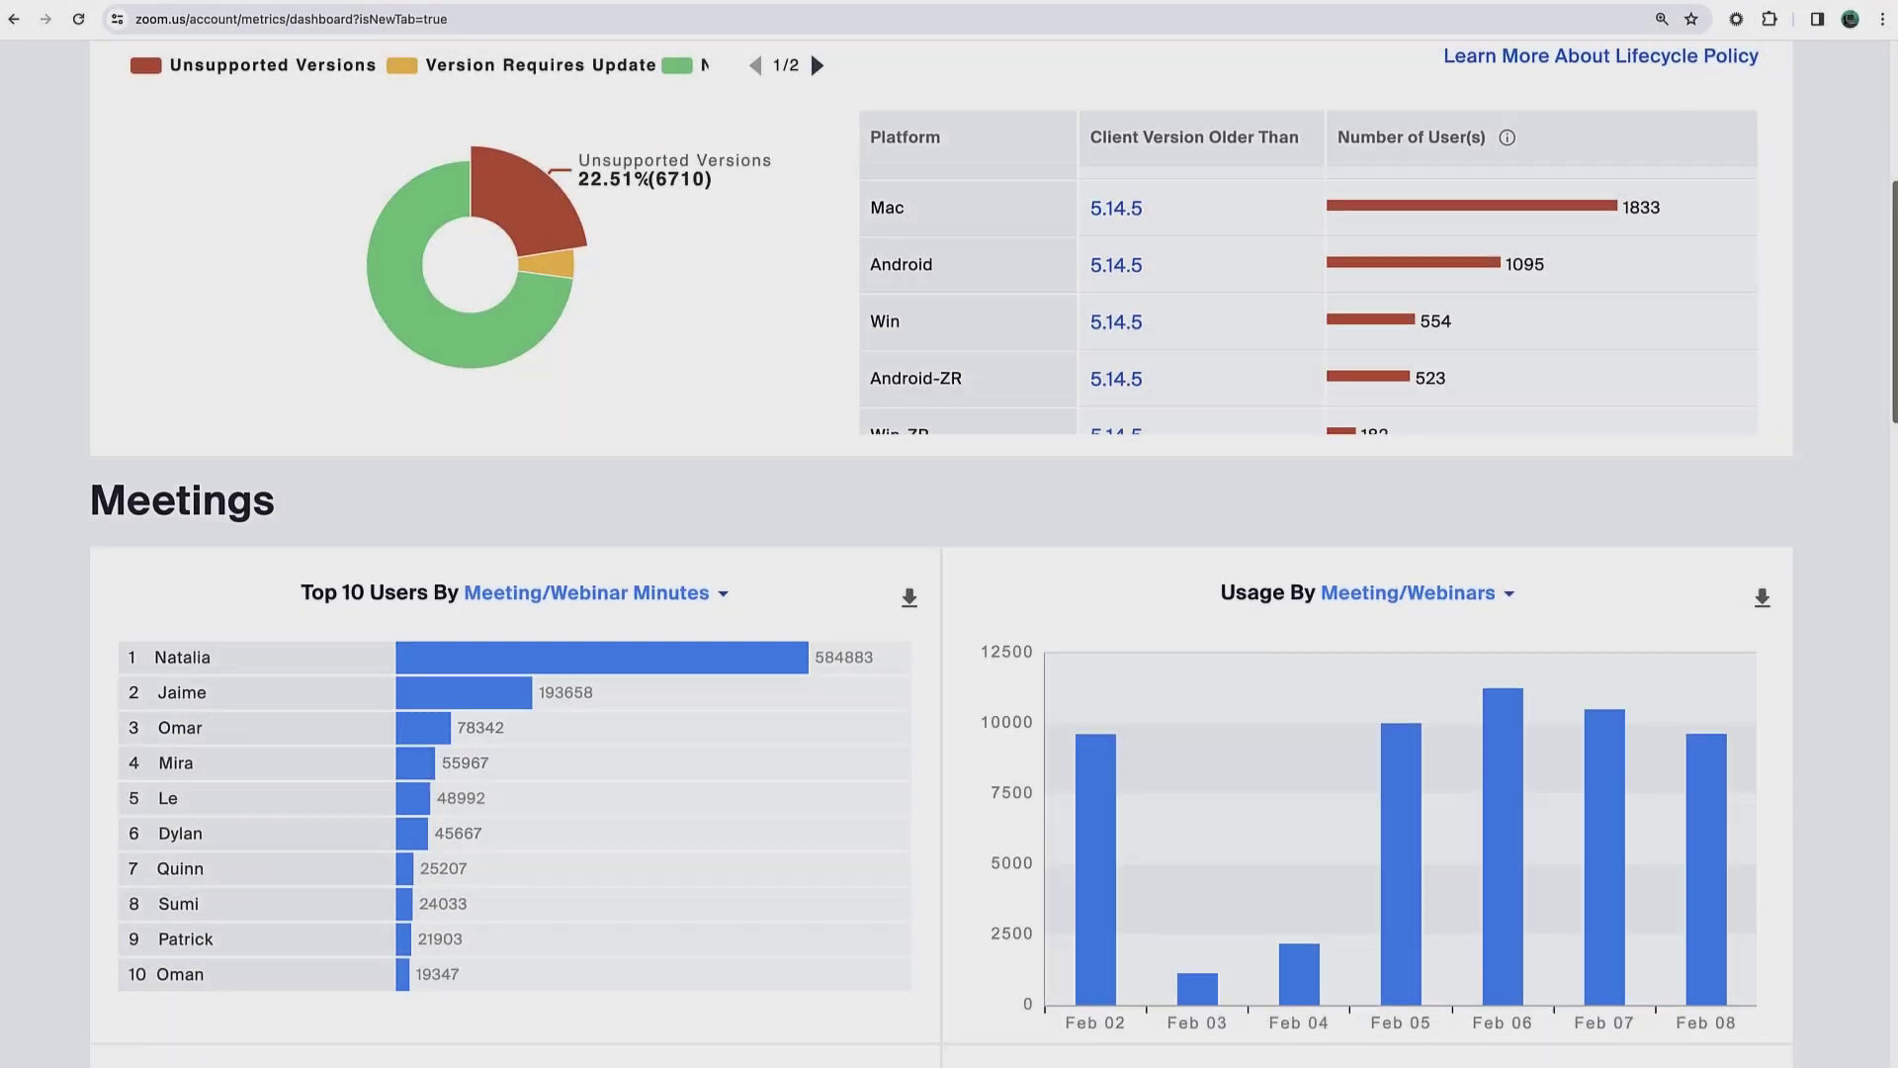
Scroll down through the Usage Data Meetings charts.
{"action": "scroll", "coordinate": [949, 554], "scroll_direction": "down", "scroll_amount": 3}
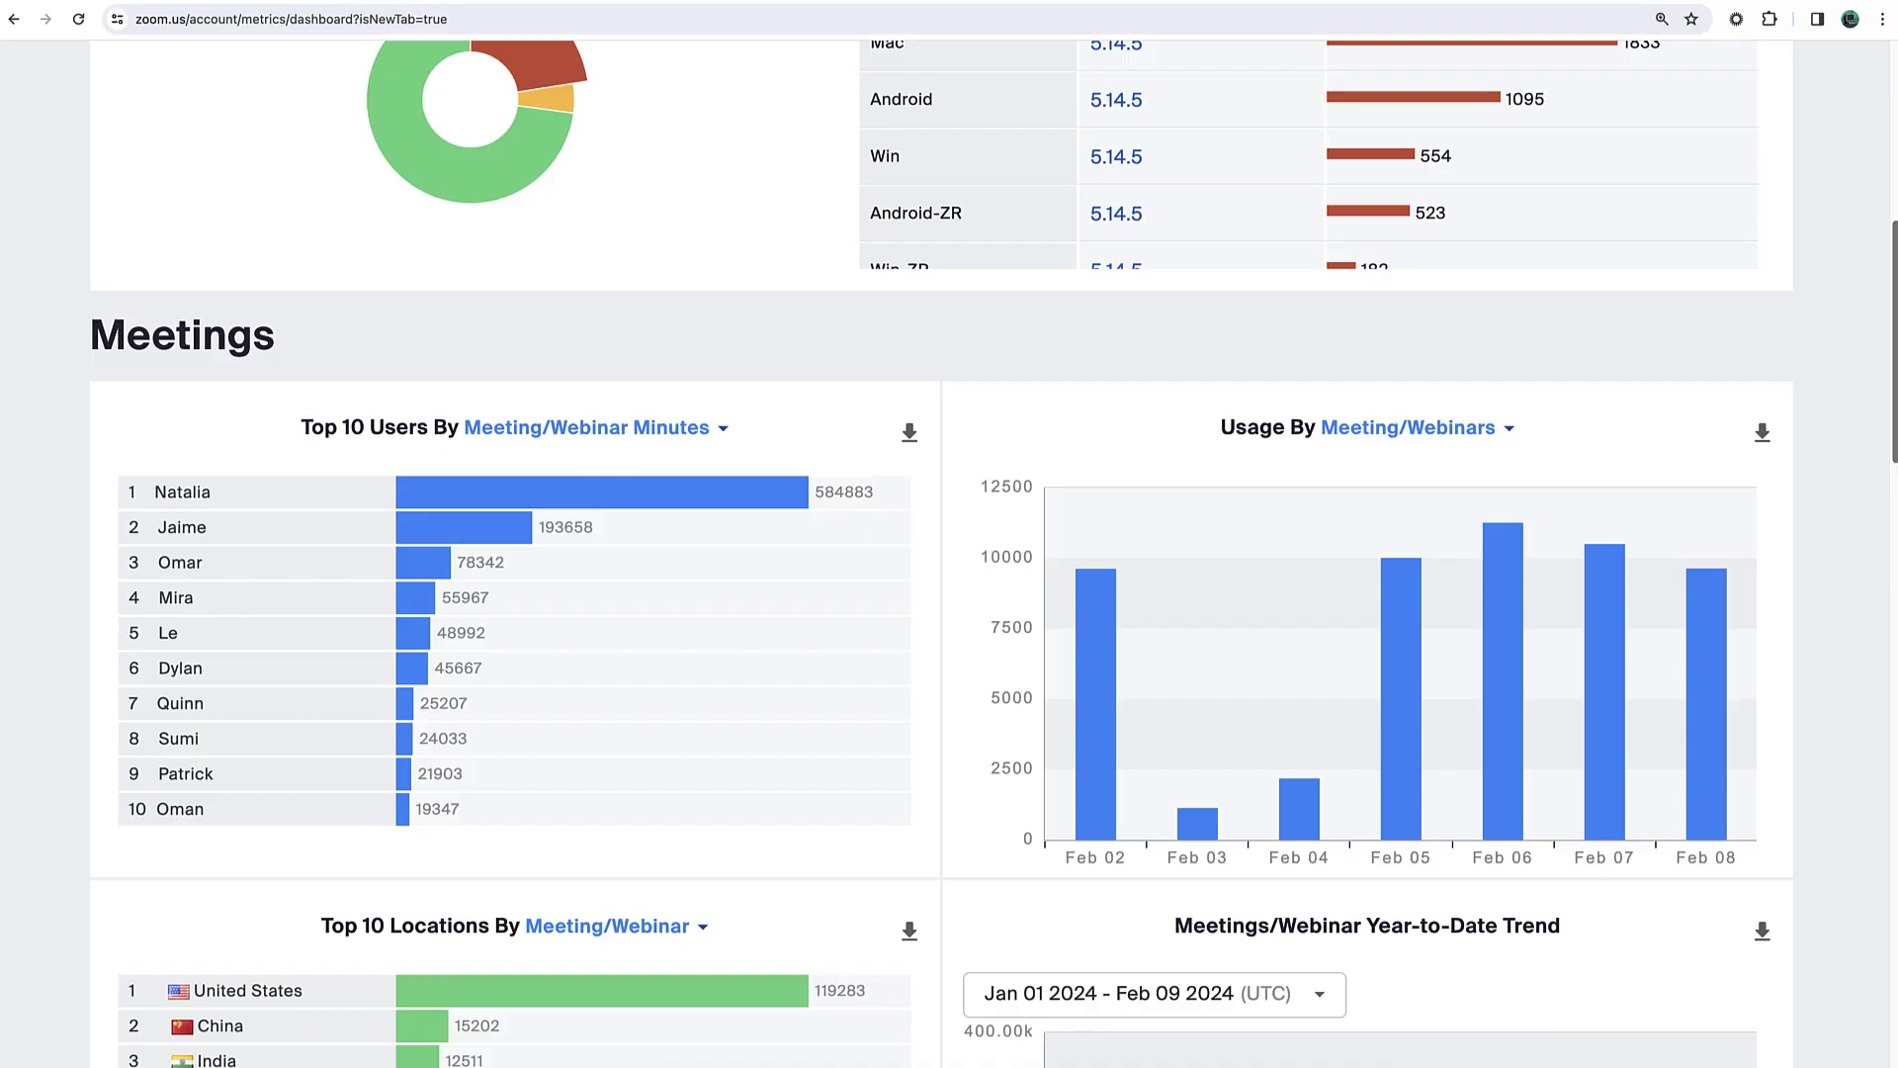
{"action": "scroll", "coordinate": [949, 554], "scroll_direction": "down", "scroll_amount": 5}
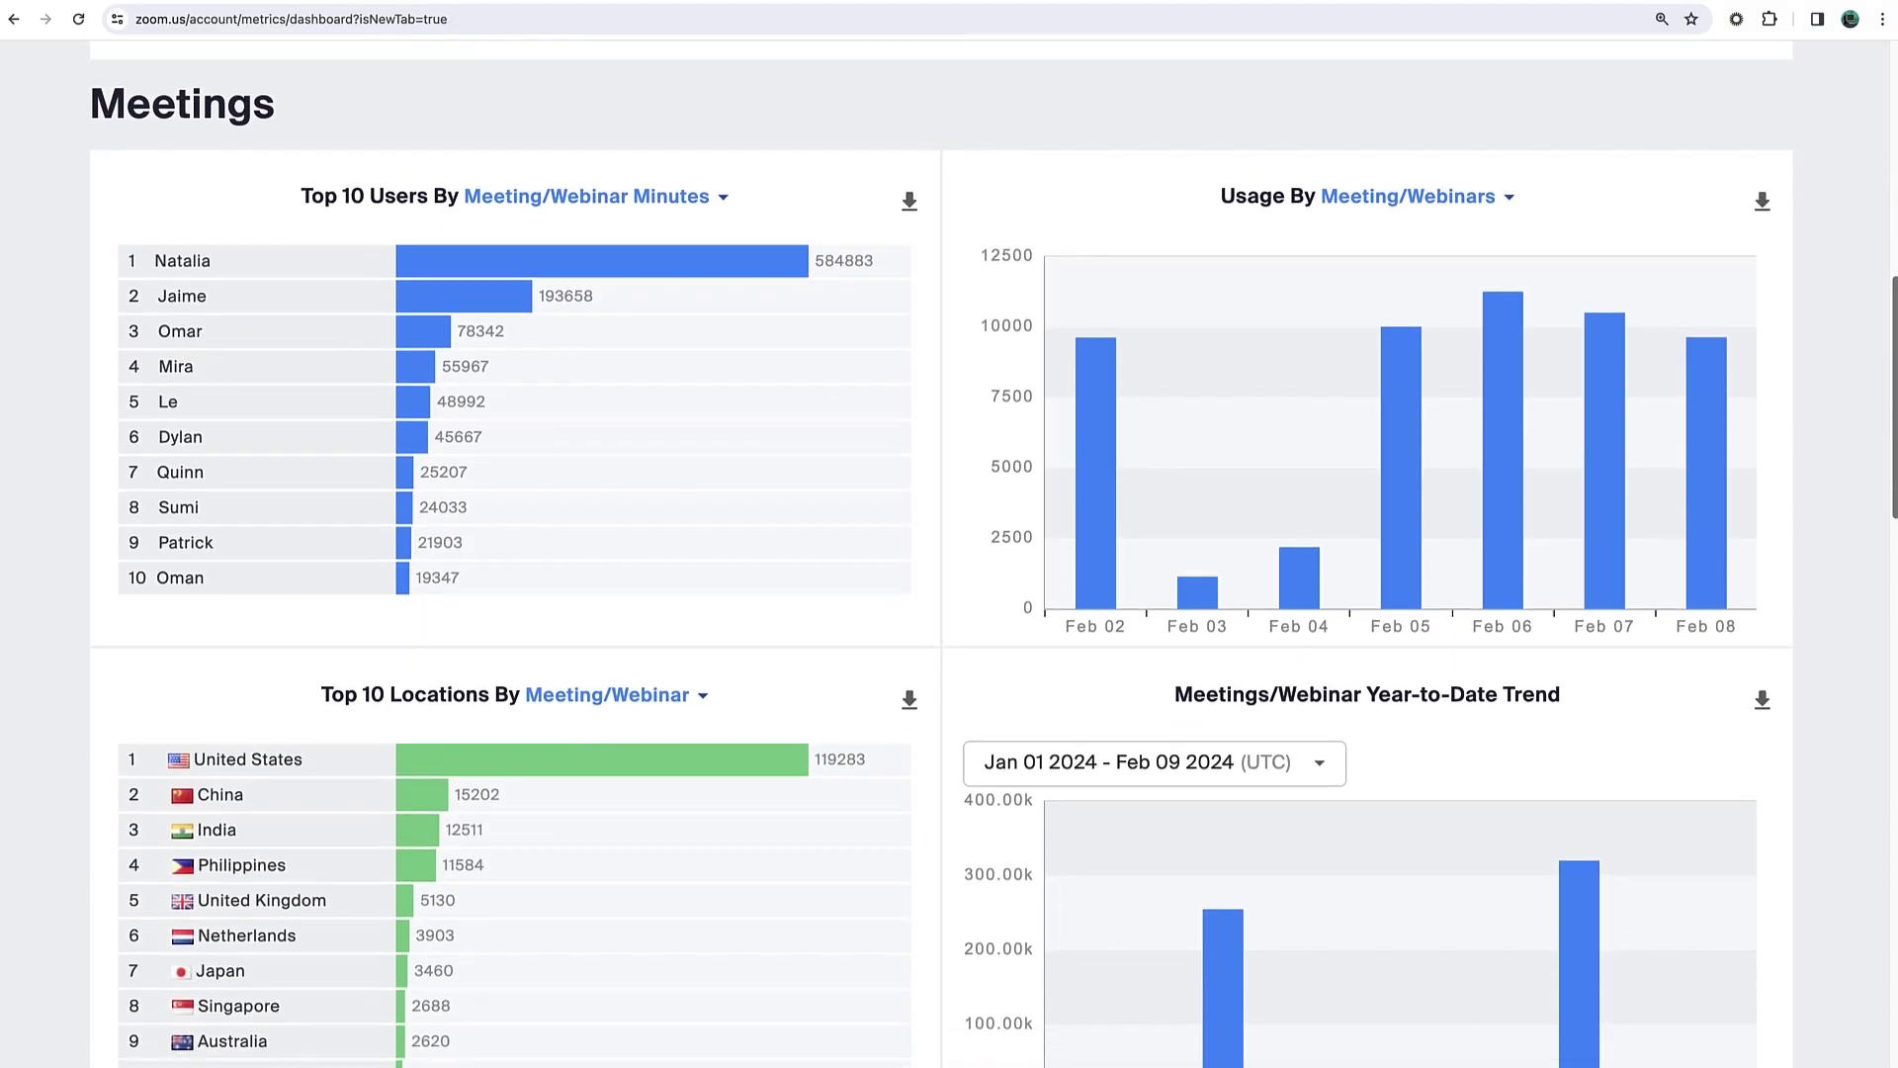
{"action": "scroll", "coordinate": [949, 554], "scroll_direction": "down", "scroll_amount": 1}
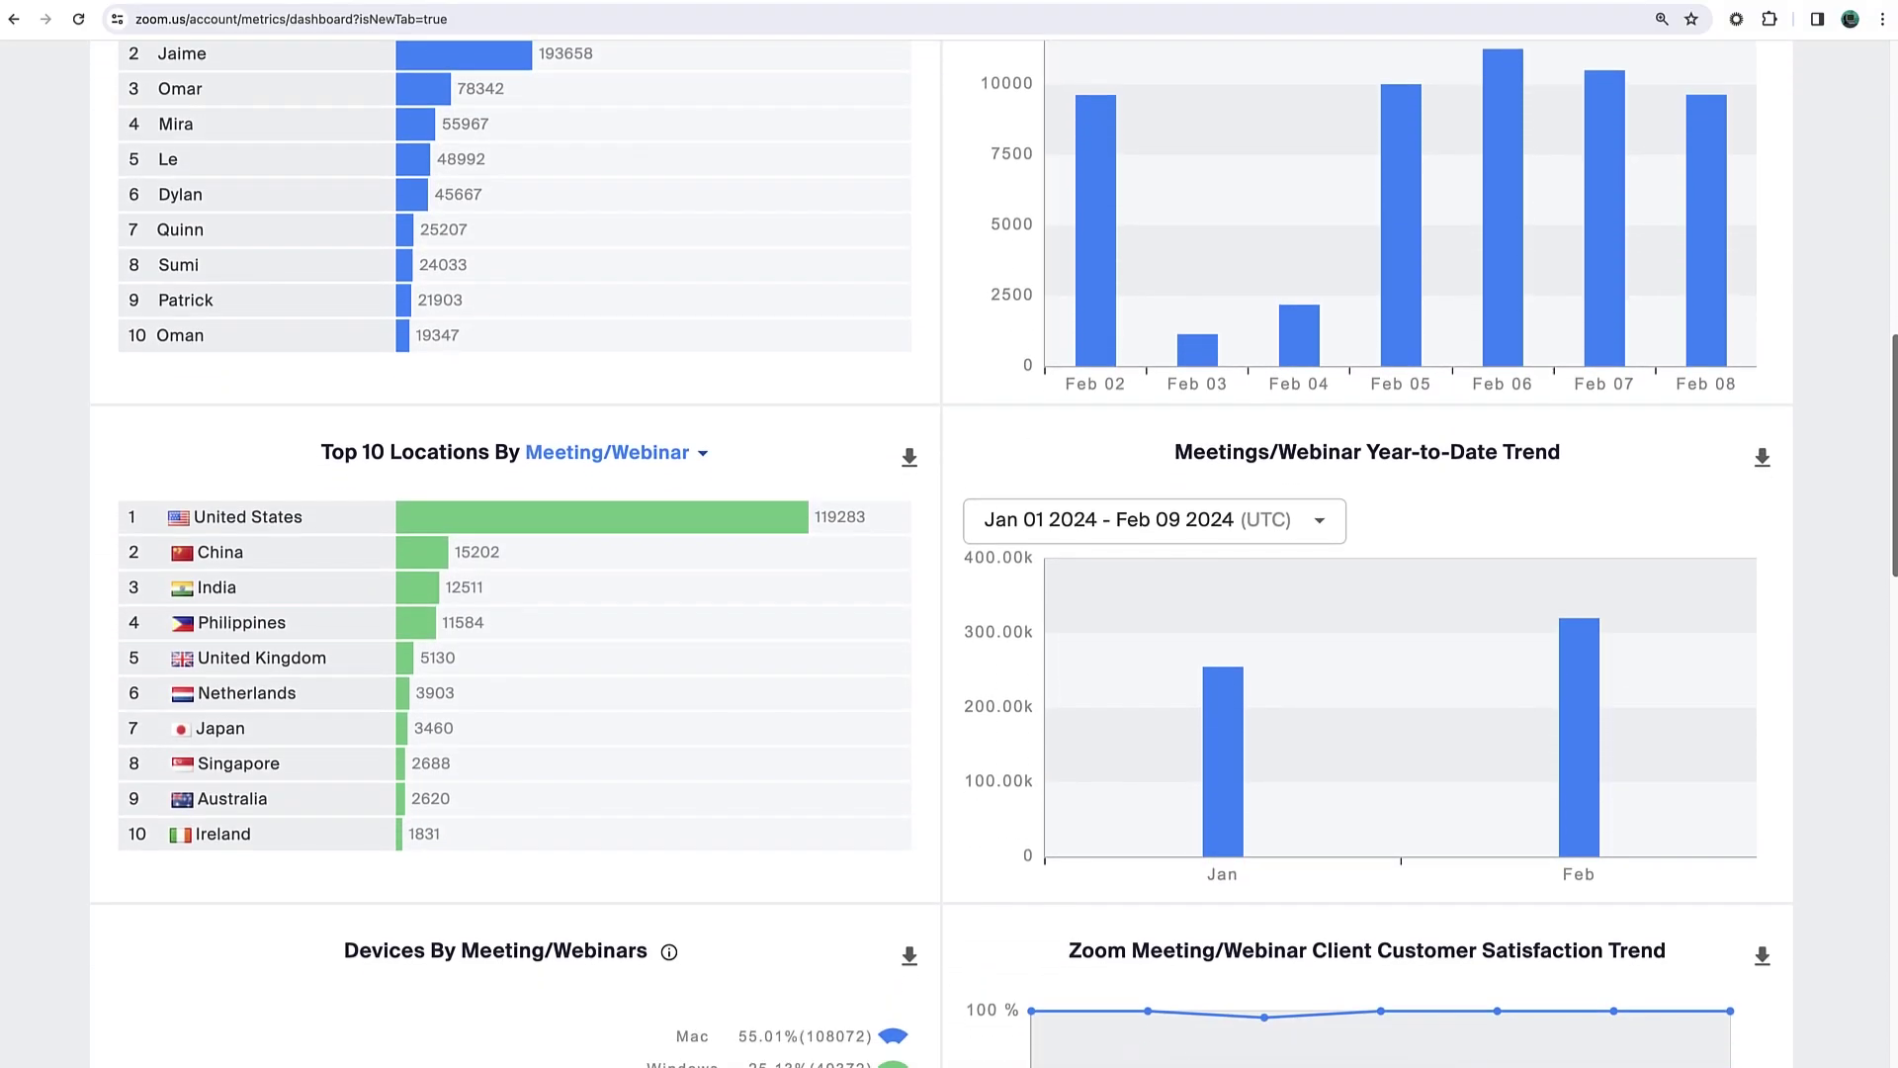
{"action": "scroll", "coordinate": [949, 554], "scroll_direction": "down", "scroll_amount": 10}
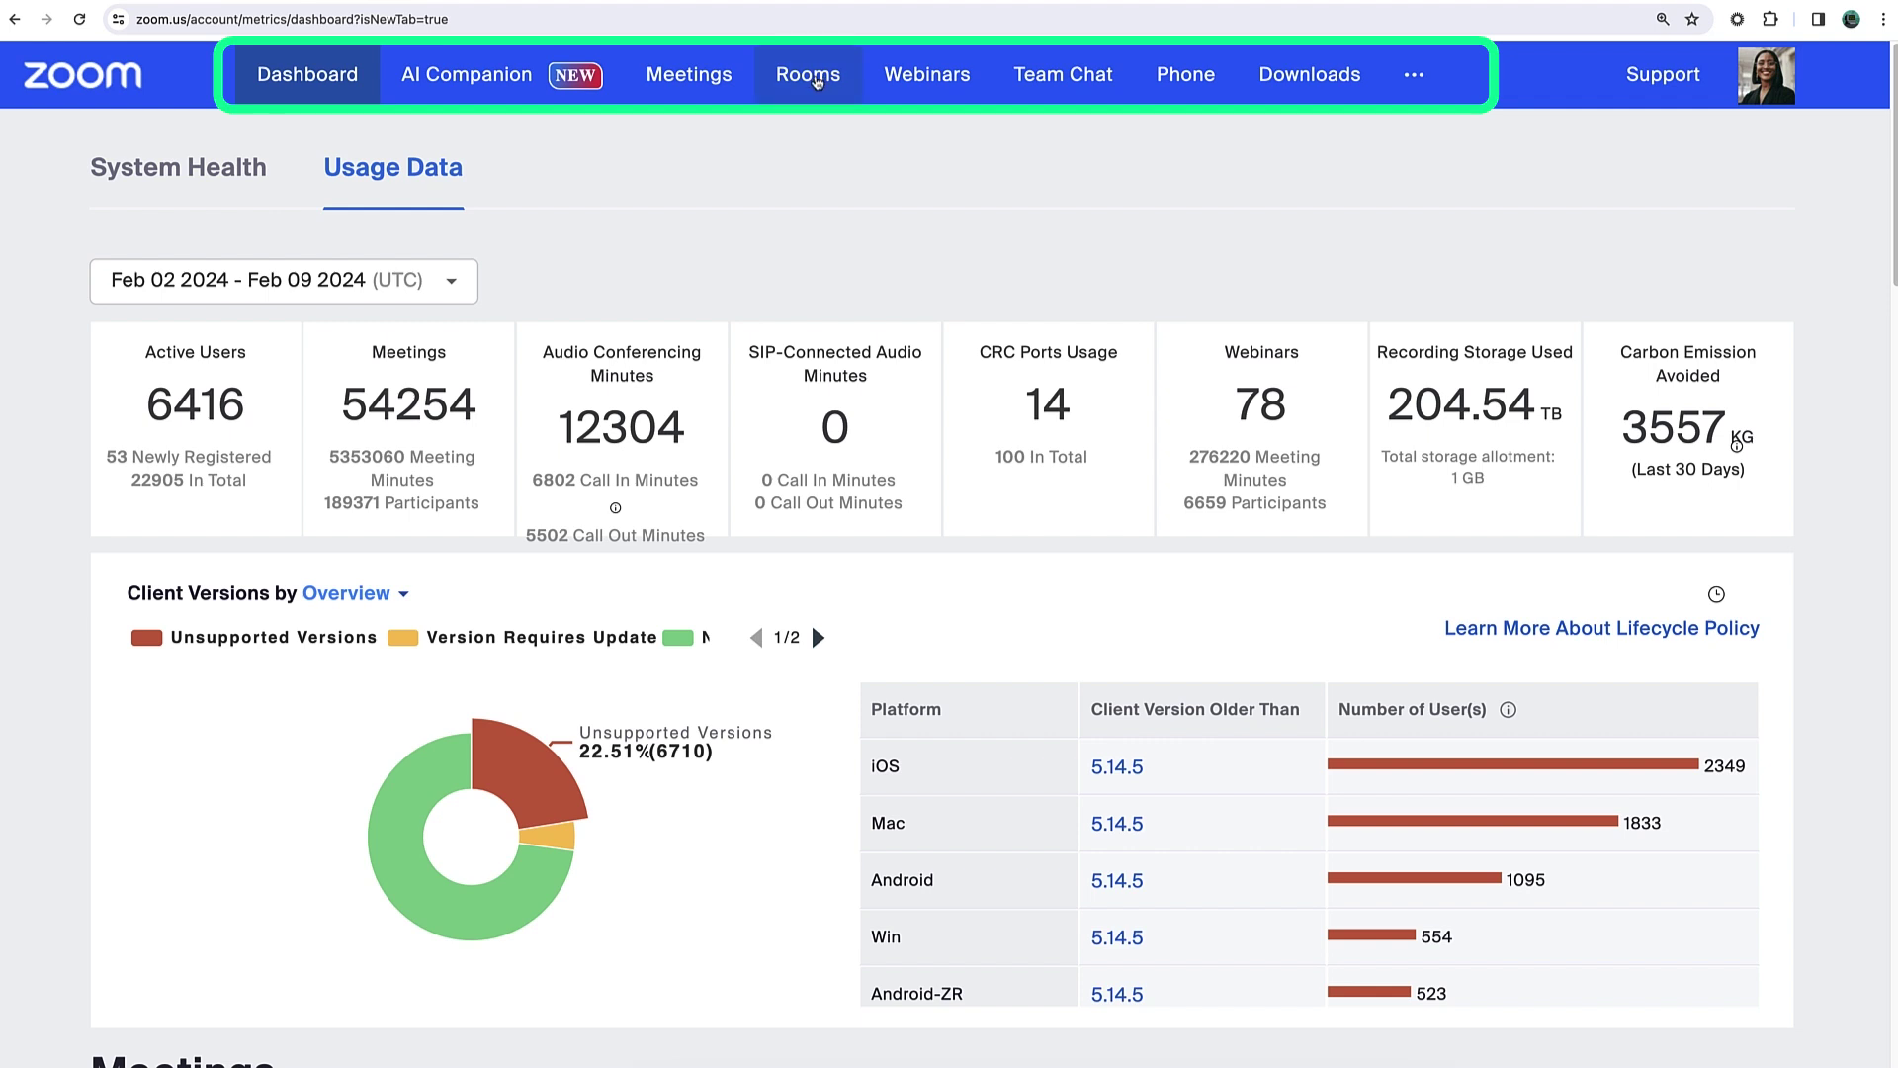
In Rooms' Room Health, toggle the Network Type column, export to CSV, and open Delta 1.
{"action": "left_click", "coordinate": [812, 76]}
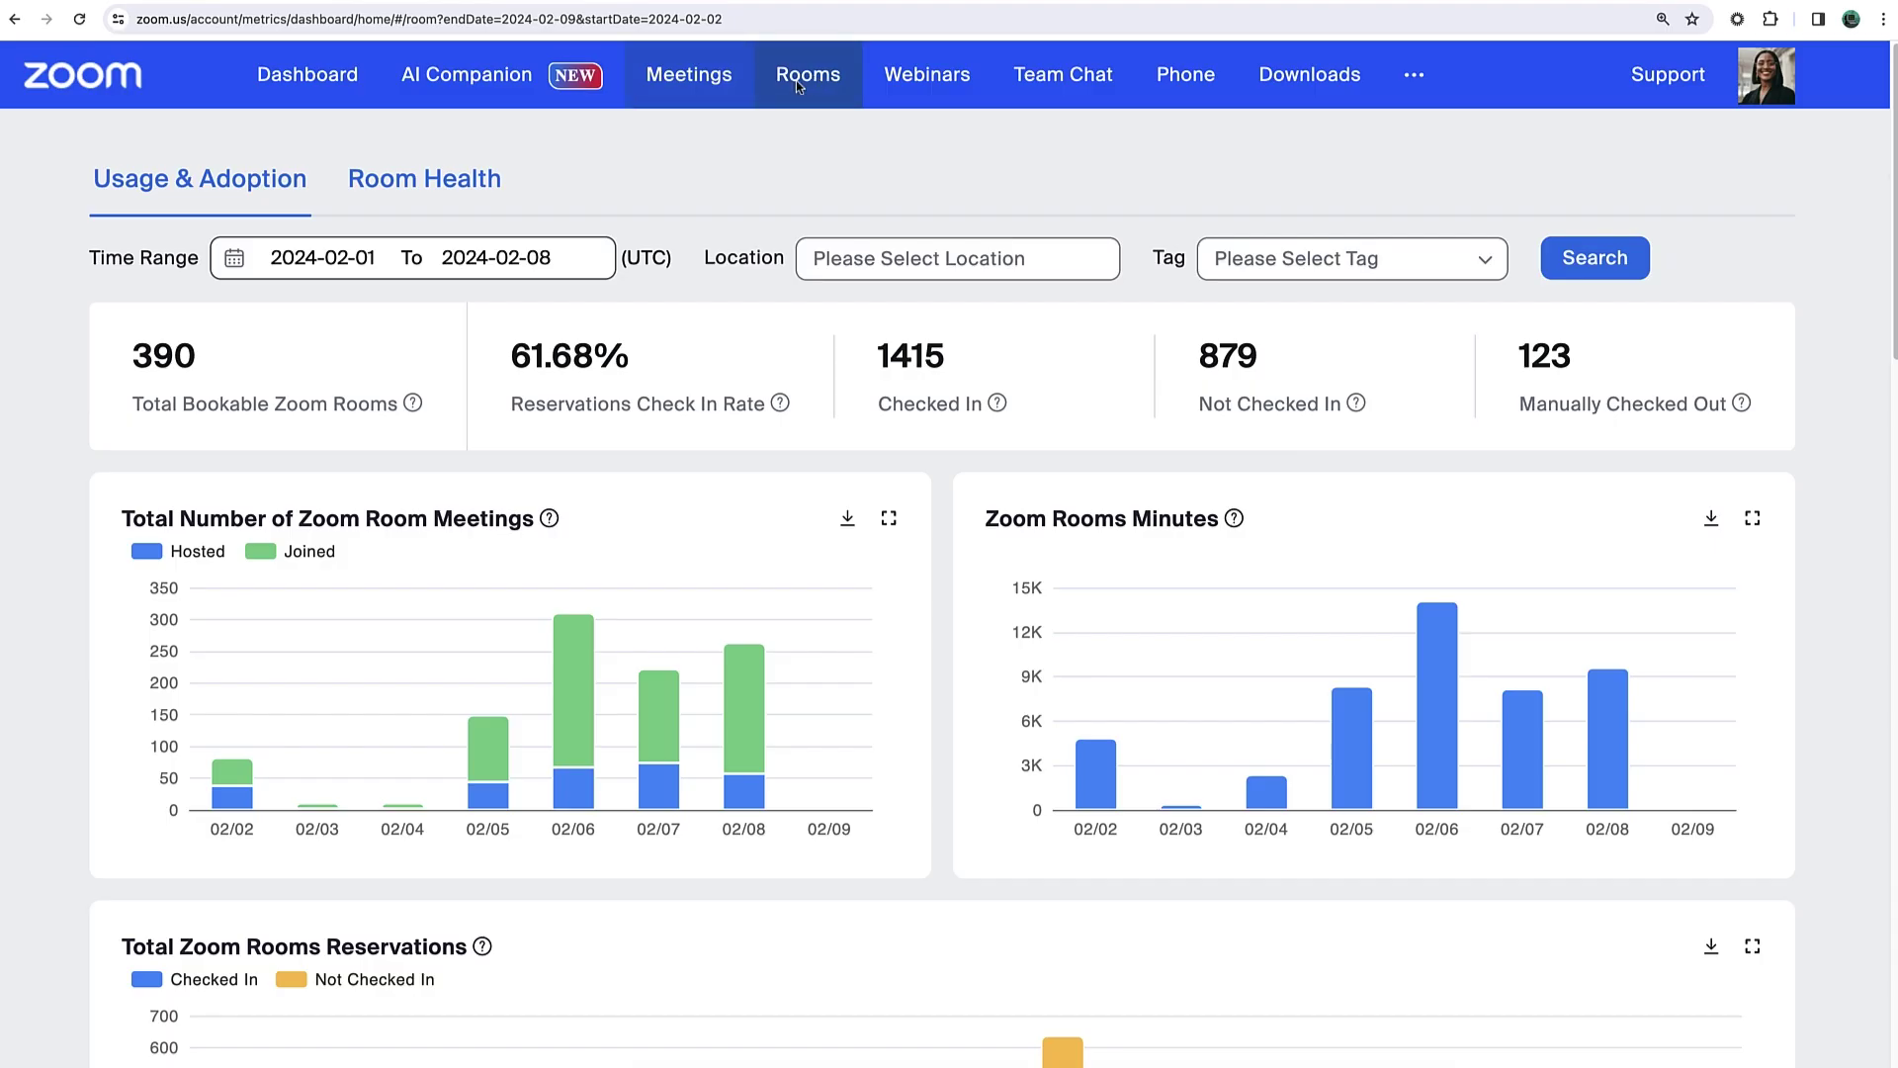
{"action": "left_click", "coordinate": [479, 181]}
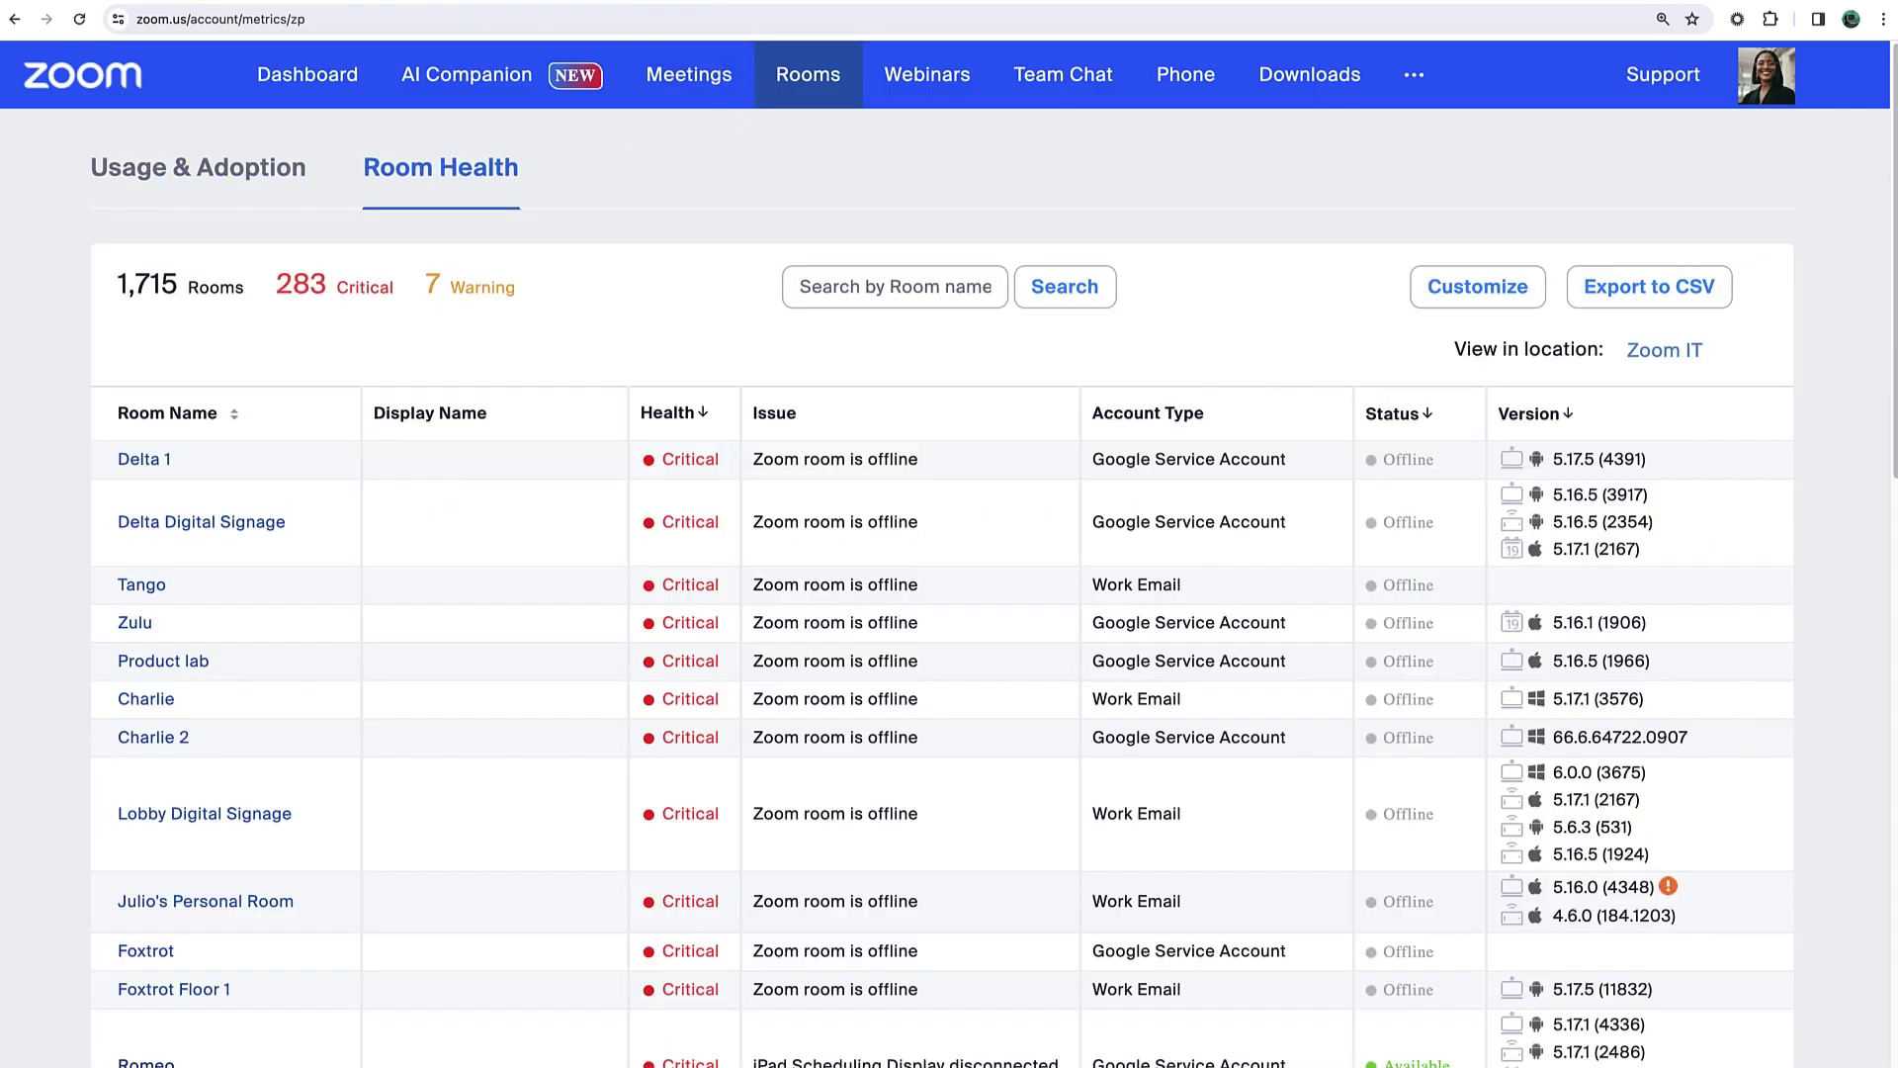
{"action": "left_click", "coordinate": [1475, 295]}
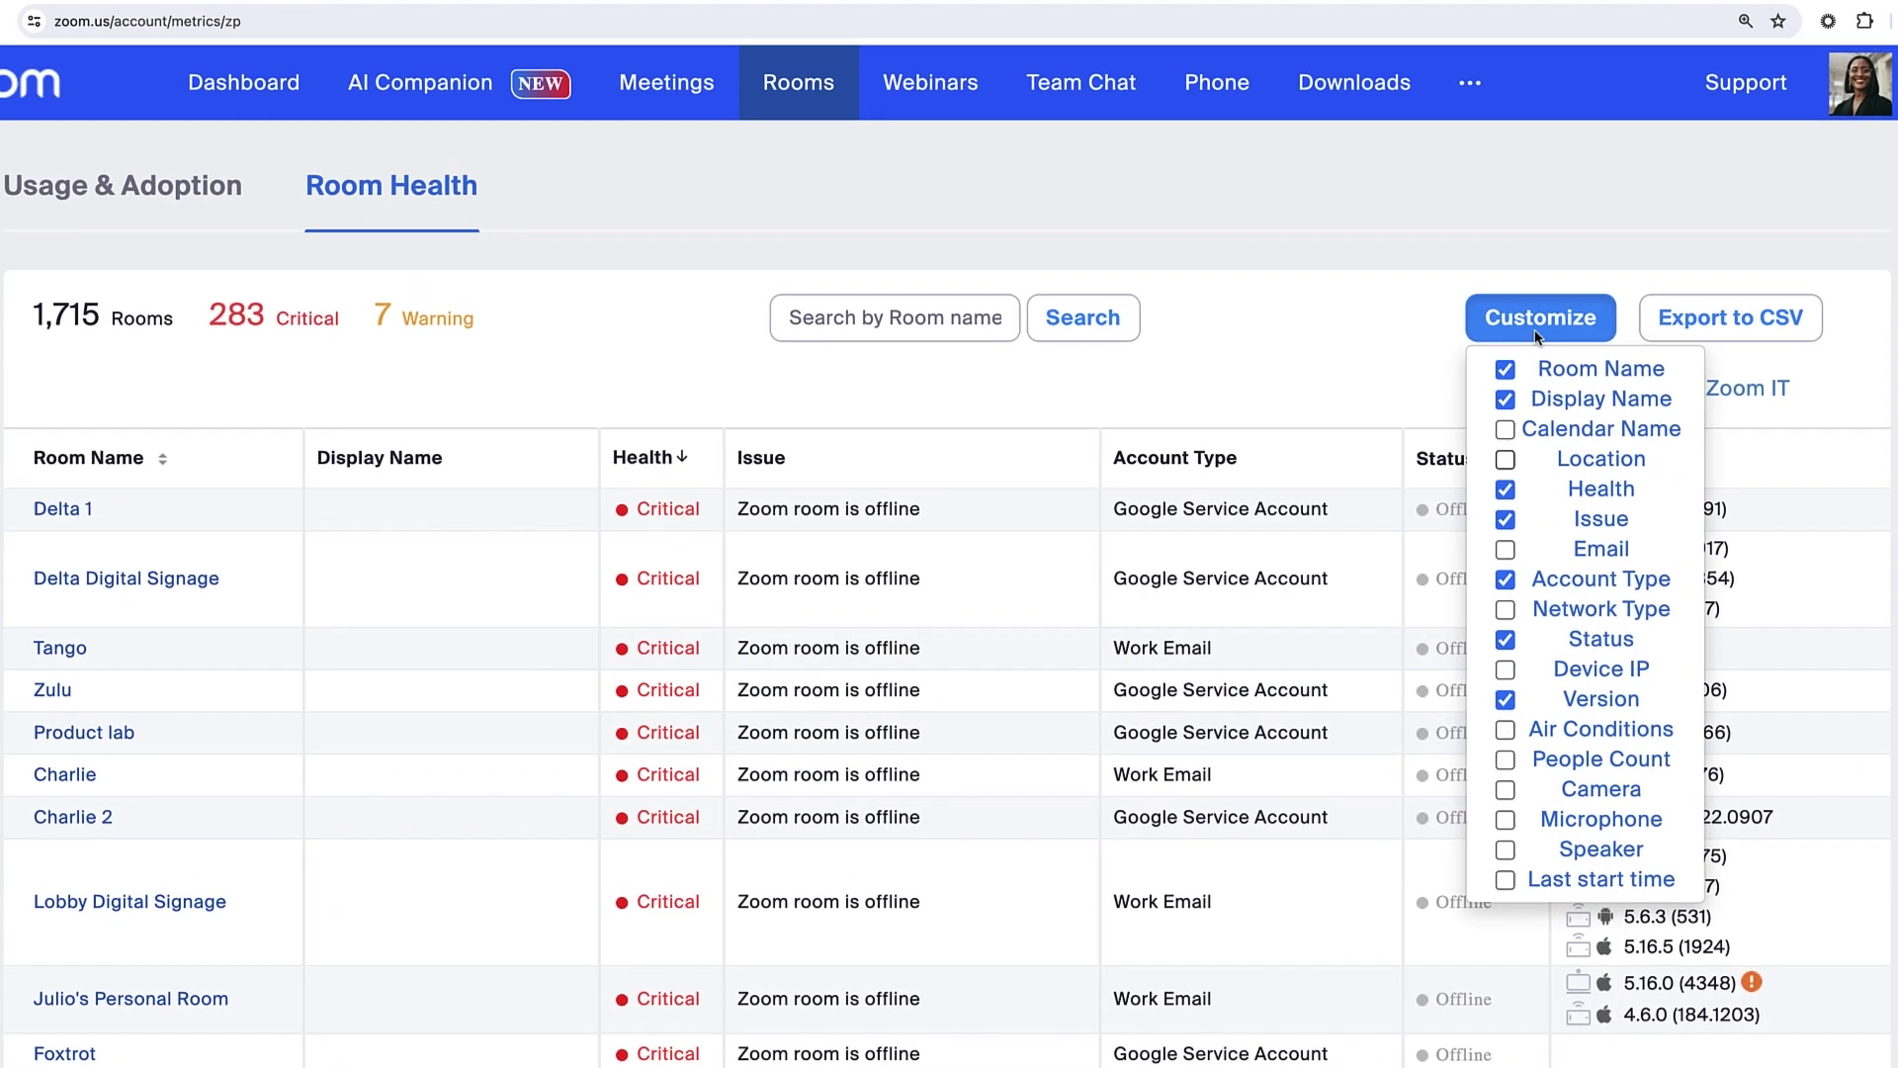
{"action": "left_click", "coordinate": [1505, 609]}
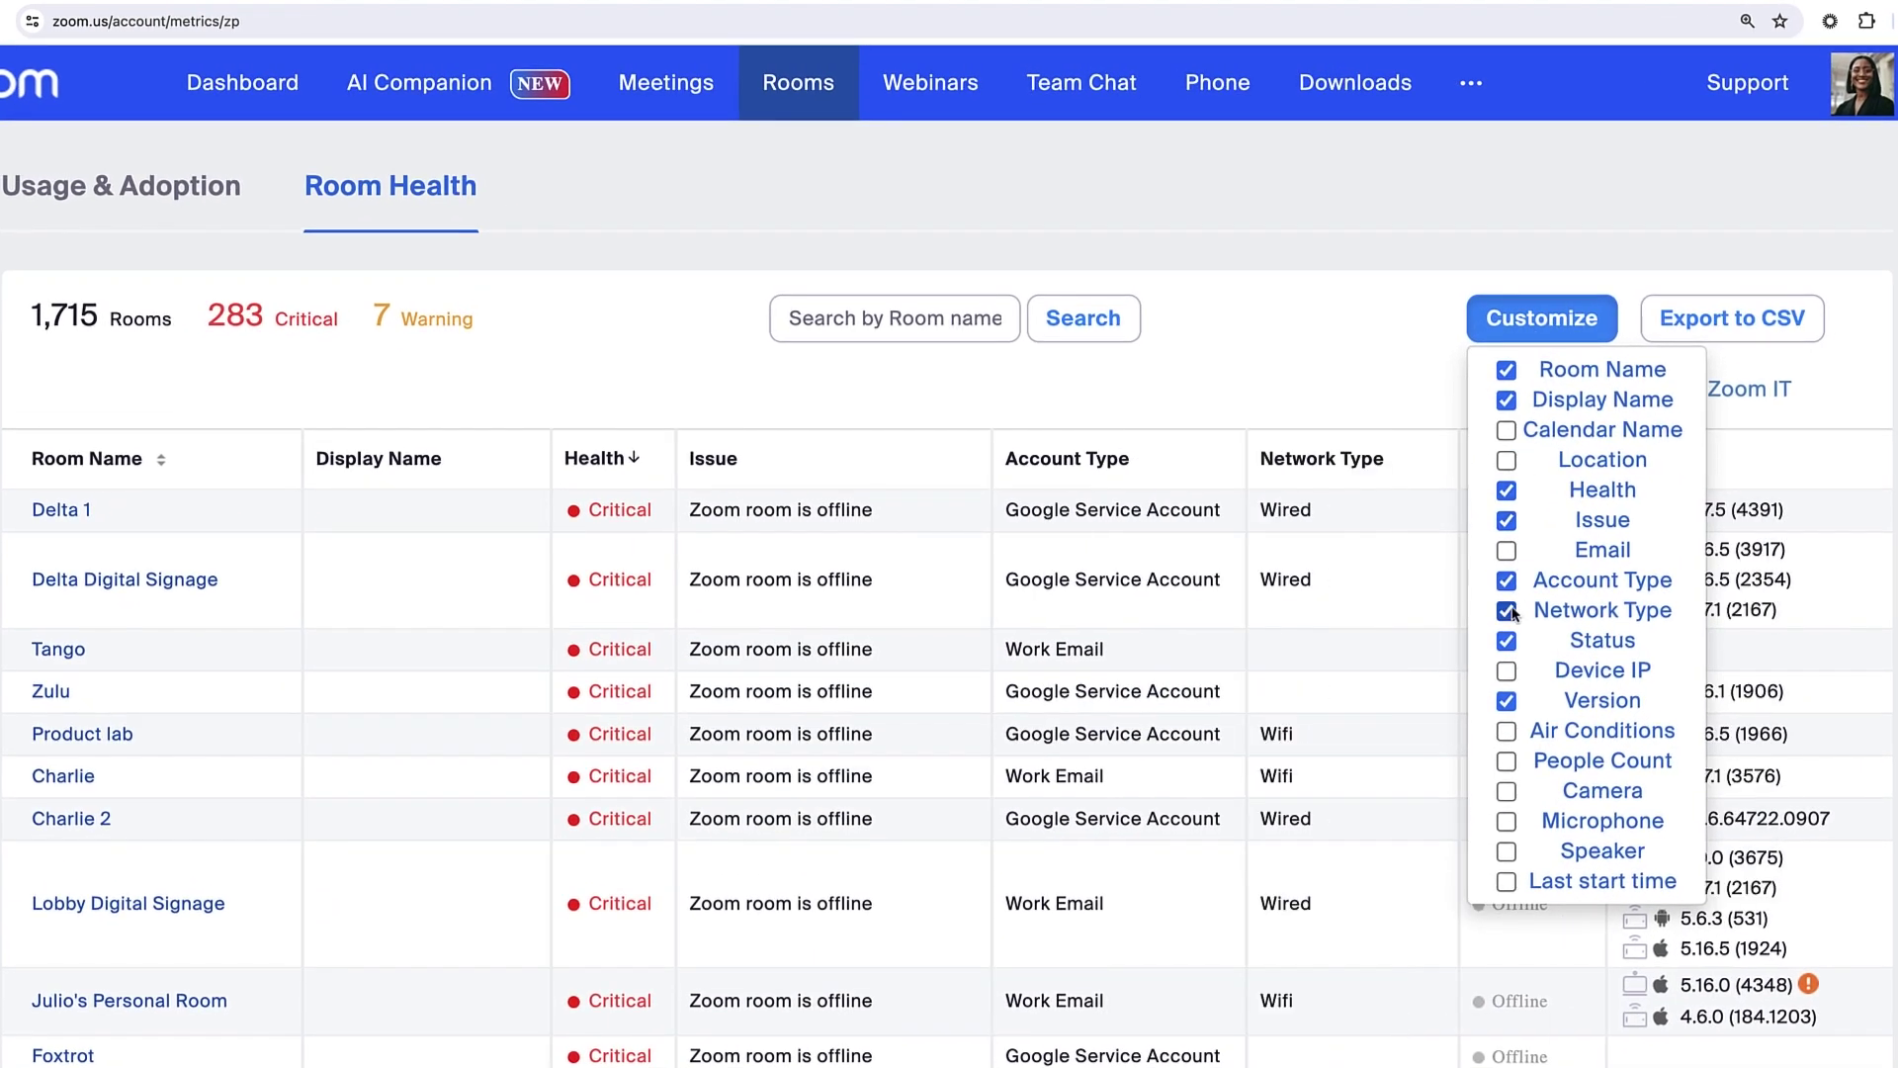
{"action": "left_click", "coordinate": [1506, 610]}
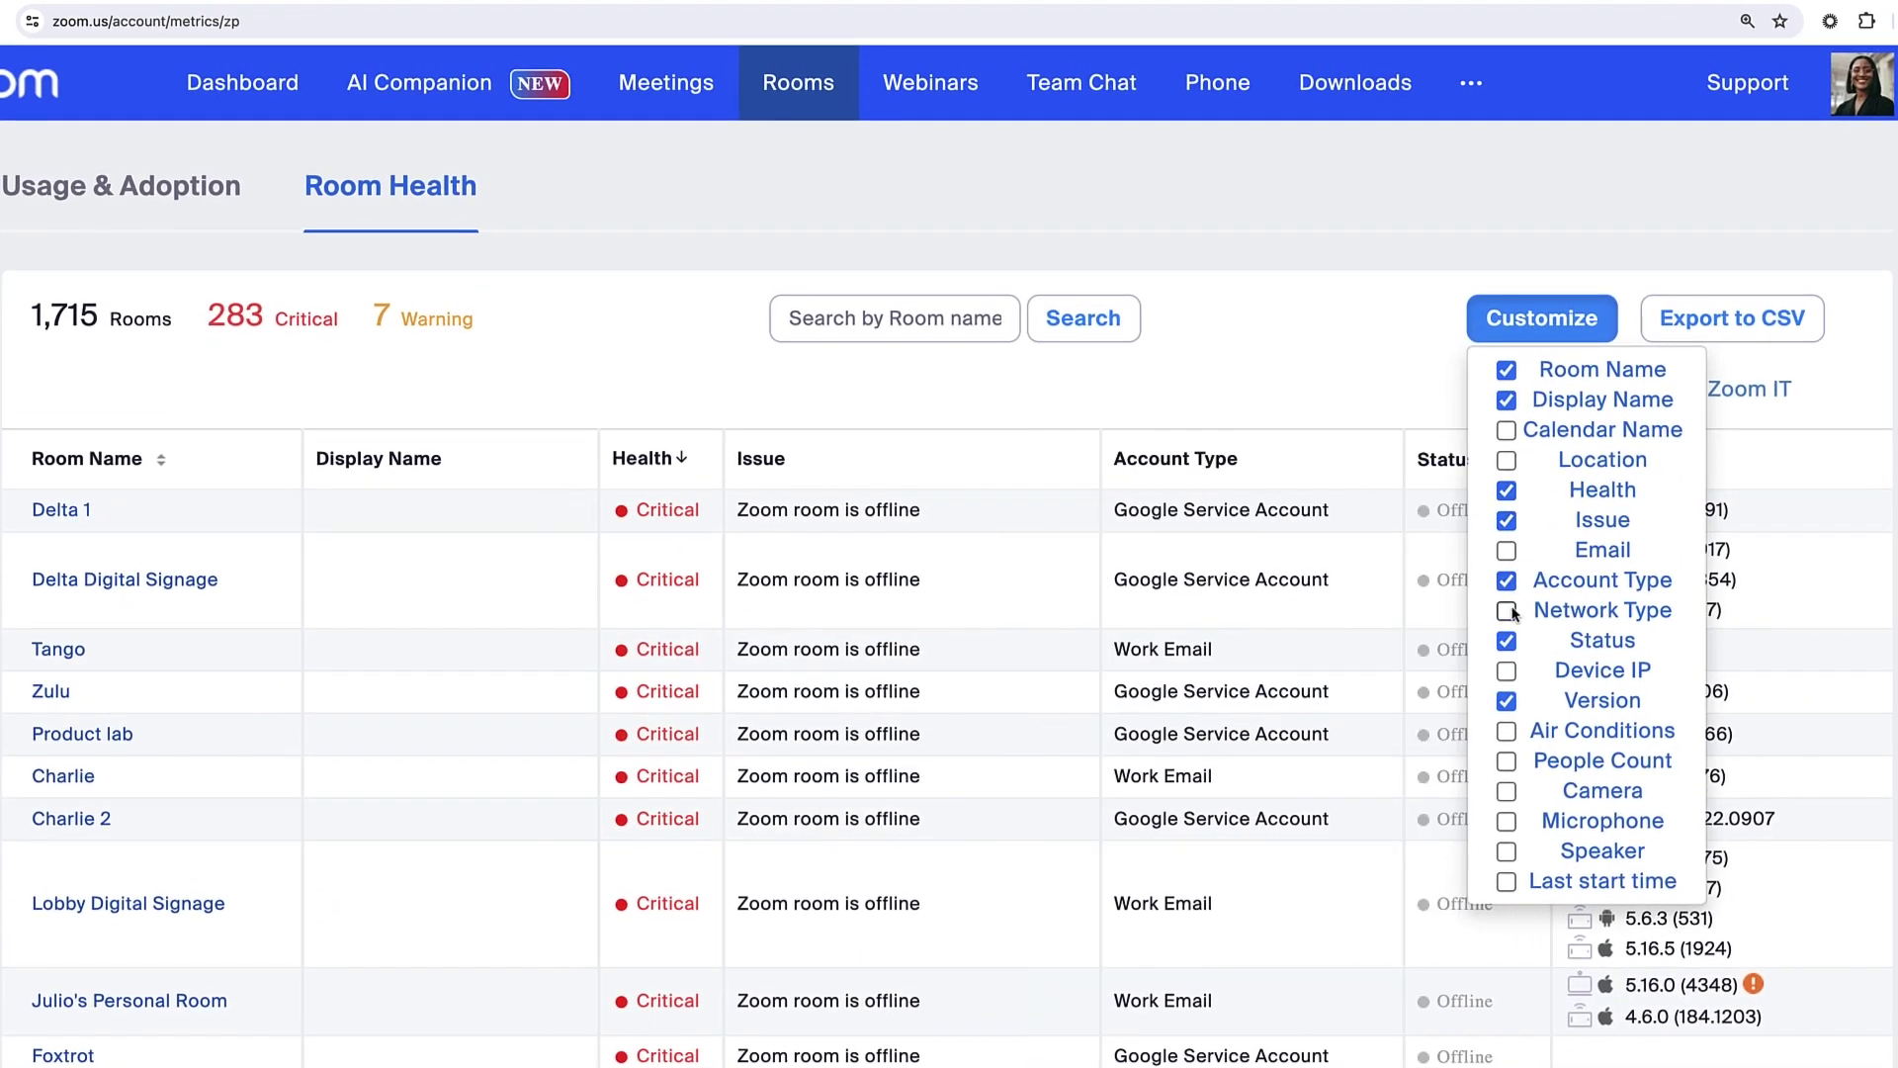
{"action": "left_click", "coordinate": [1751, 332]}
{"action": "left_click", "coordinate": [61, 509]}
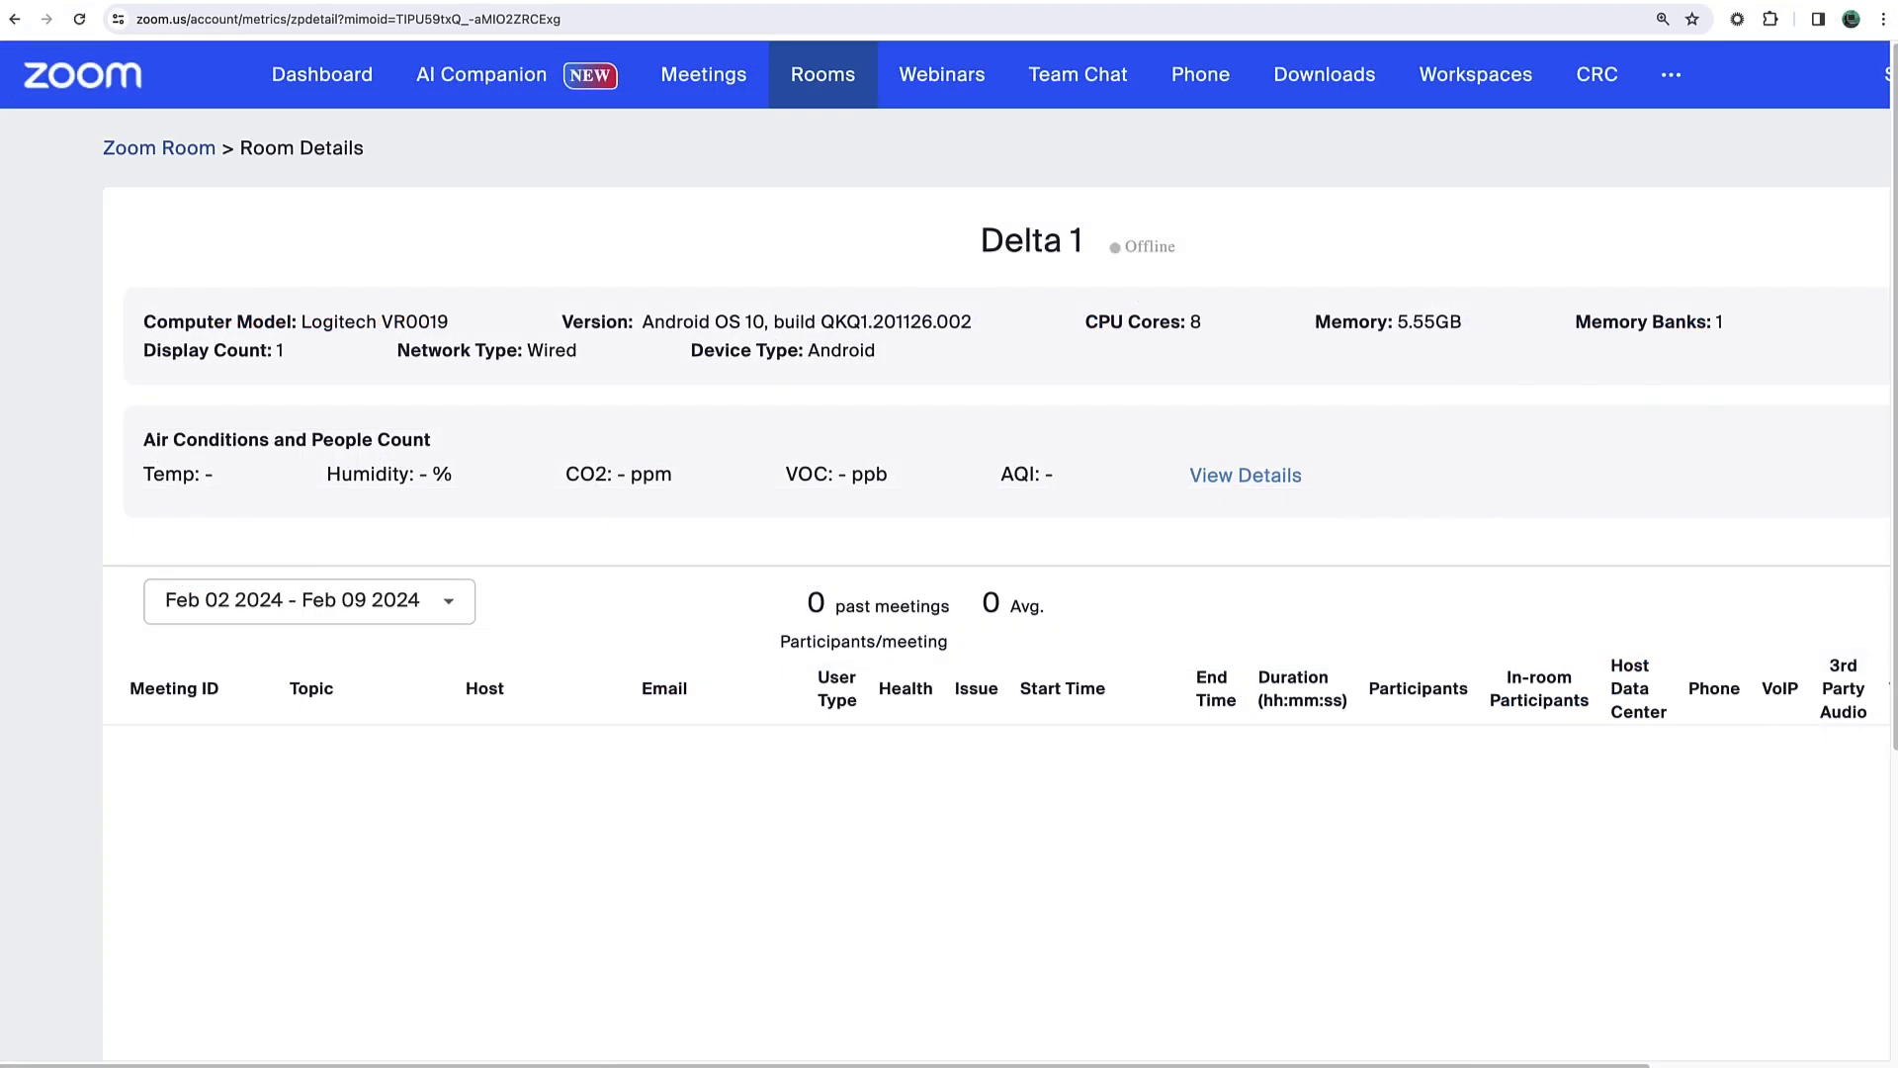
Browse Phone's call quality, Phones & Devices and Location Tracking views, then Team Chat usage.
{"action": "left_click", "coordinate": [1225, 99]}
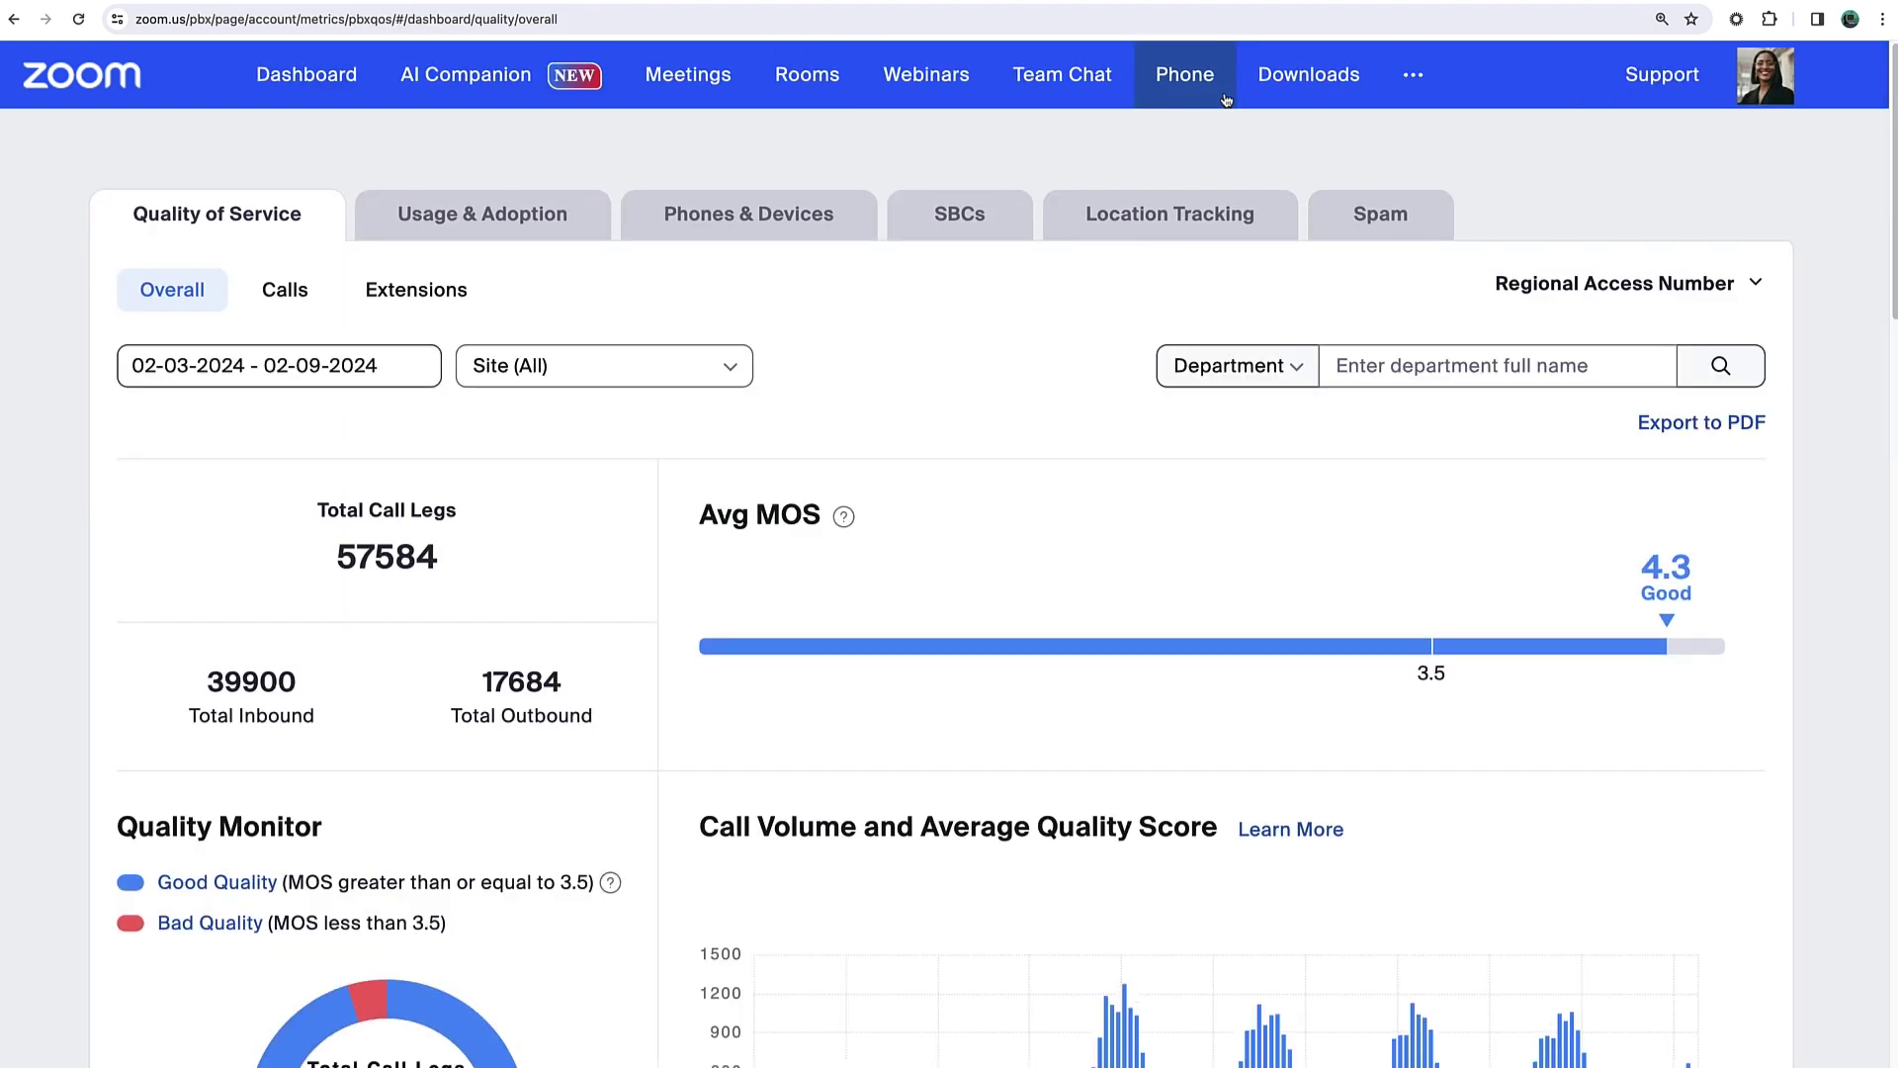
{"action": "left_click", "coordinate": [853, 207]}
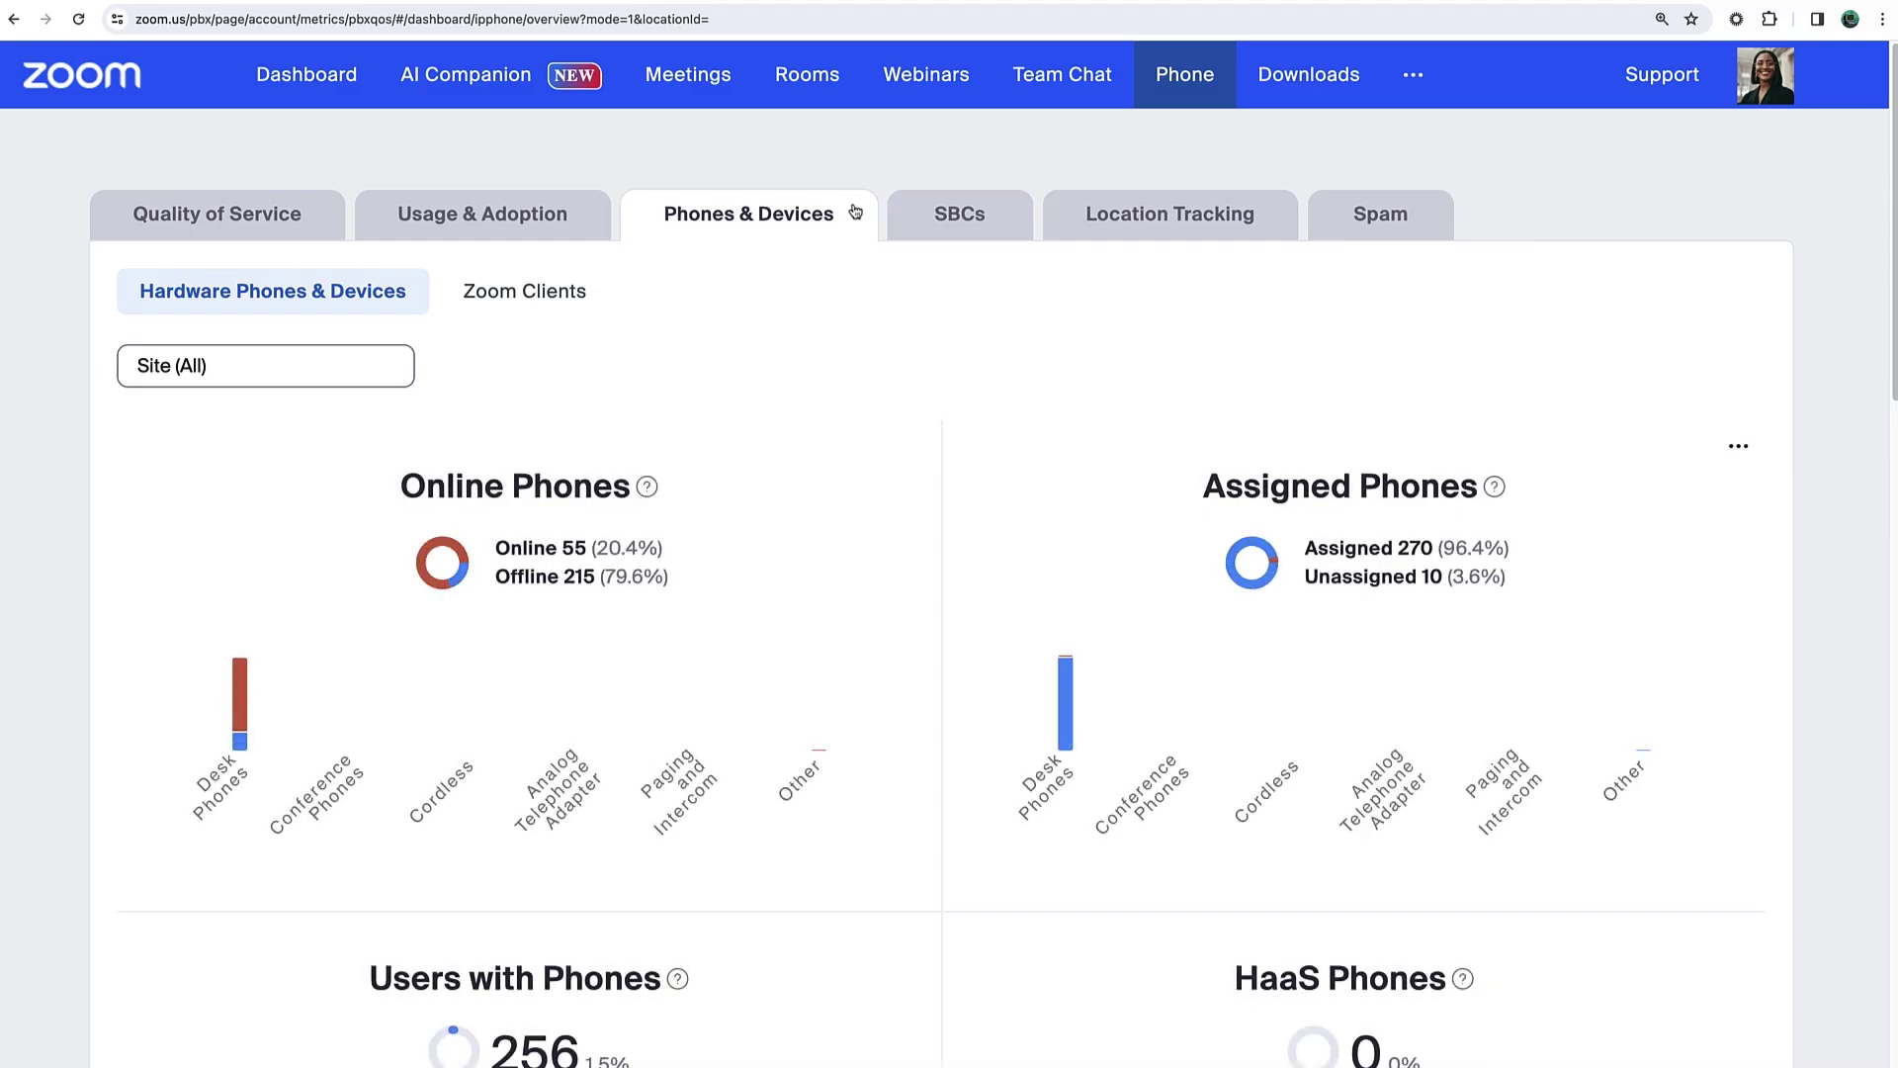
{"action": "left_click", "coordinate": [1132, 221]}
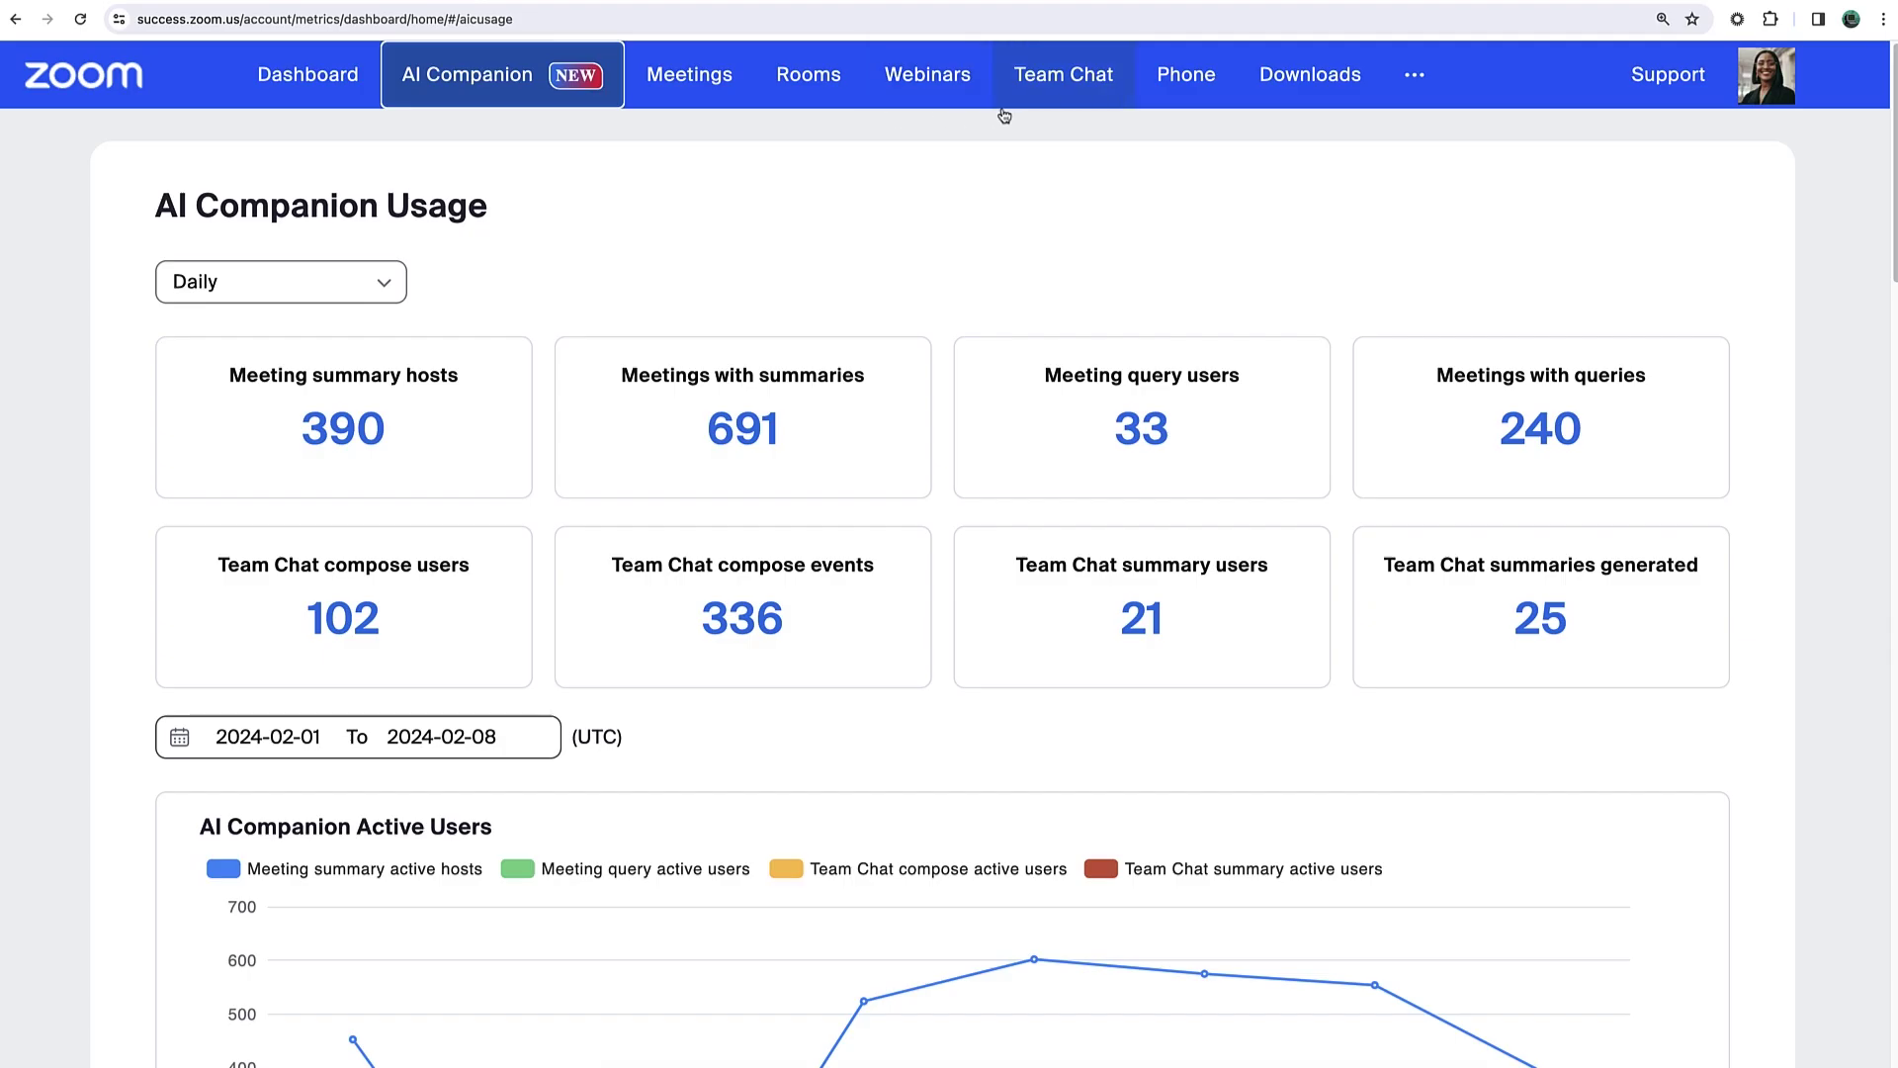
{"action": "left_click", "coordinate": [1060, 109]}
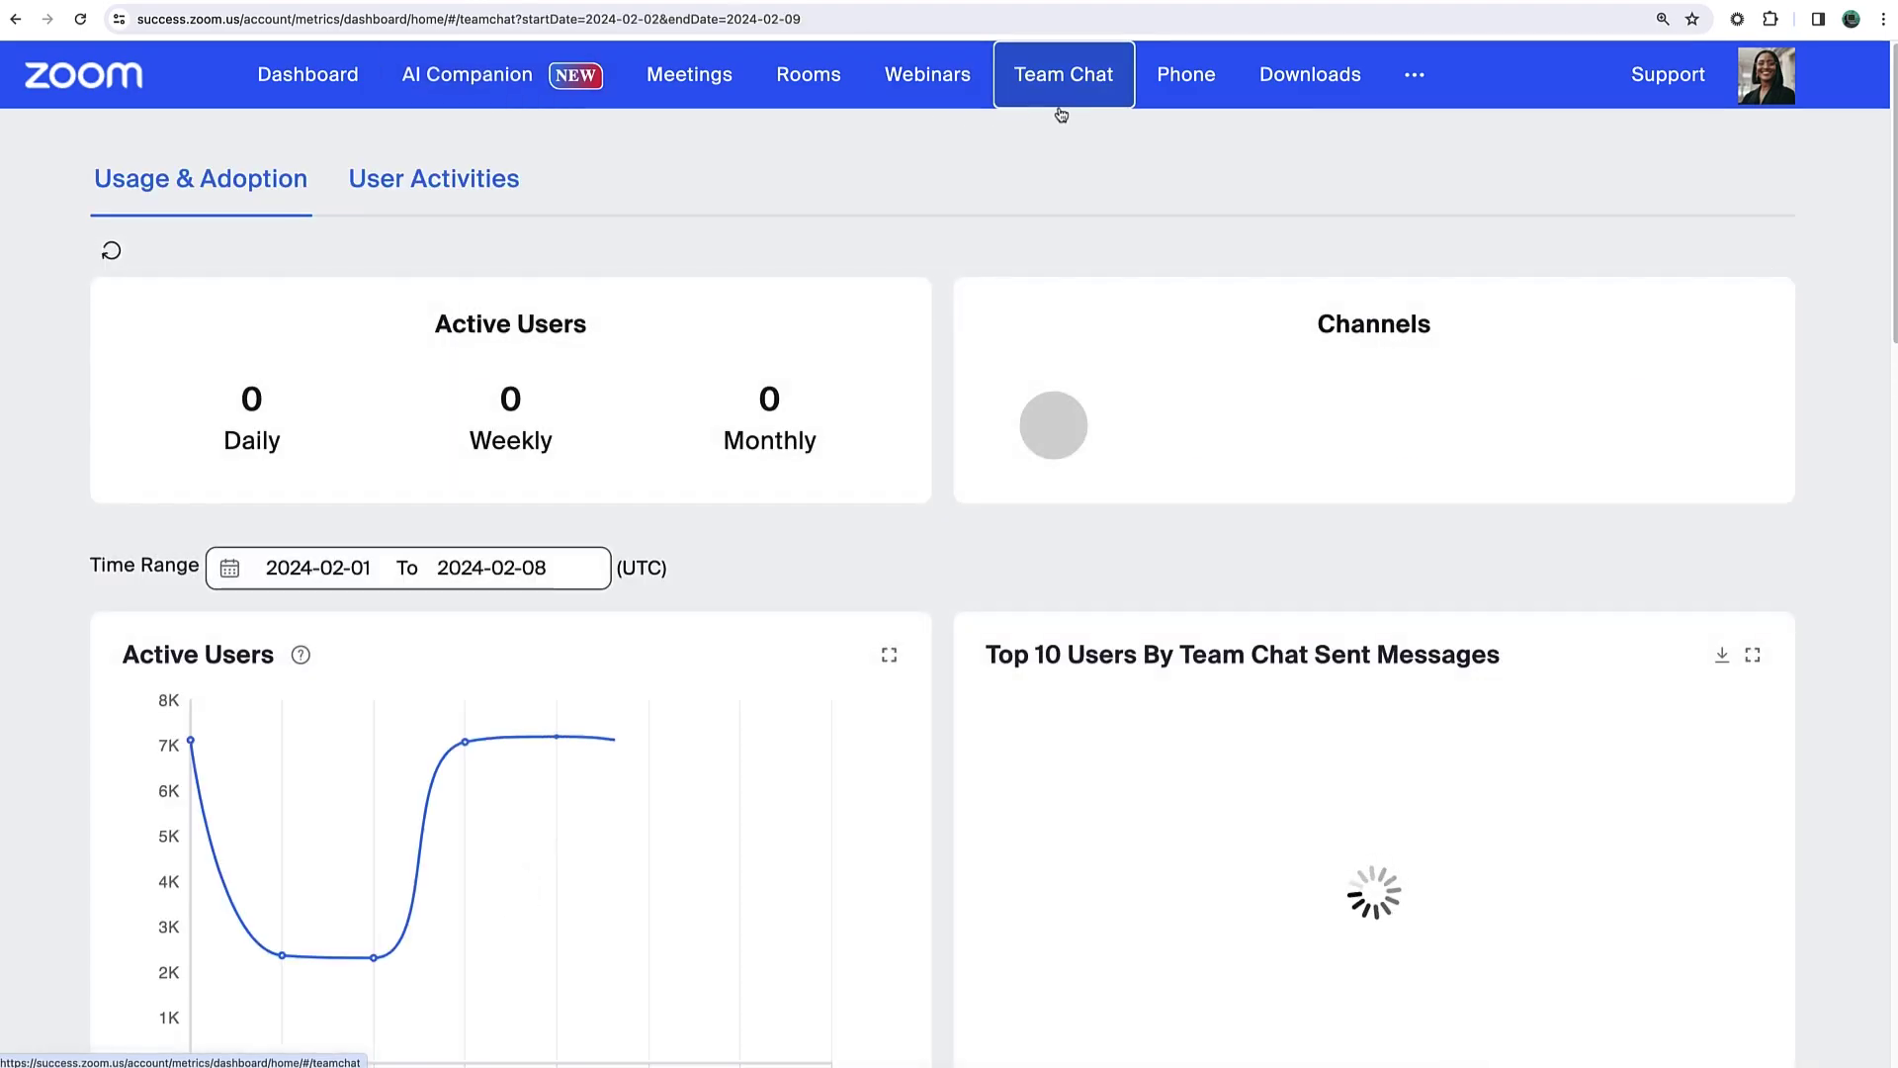